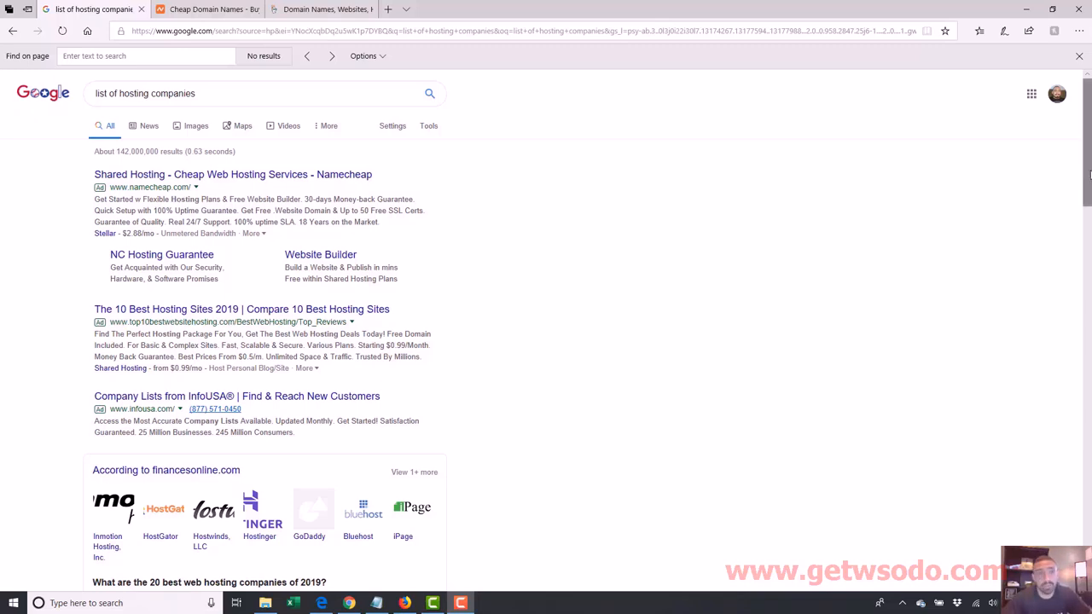
scroll(808, 125, down, 1)
scroll(157, 357, down, 5)
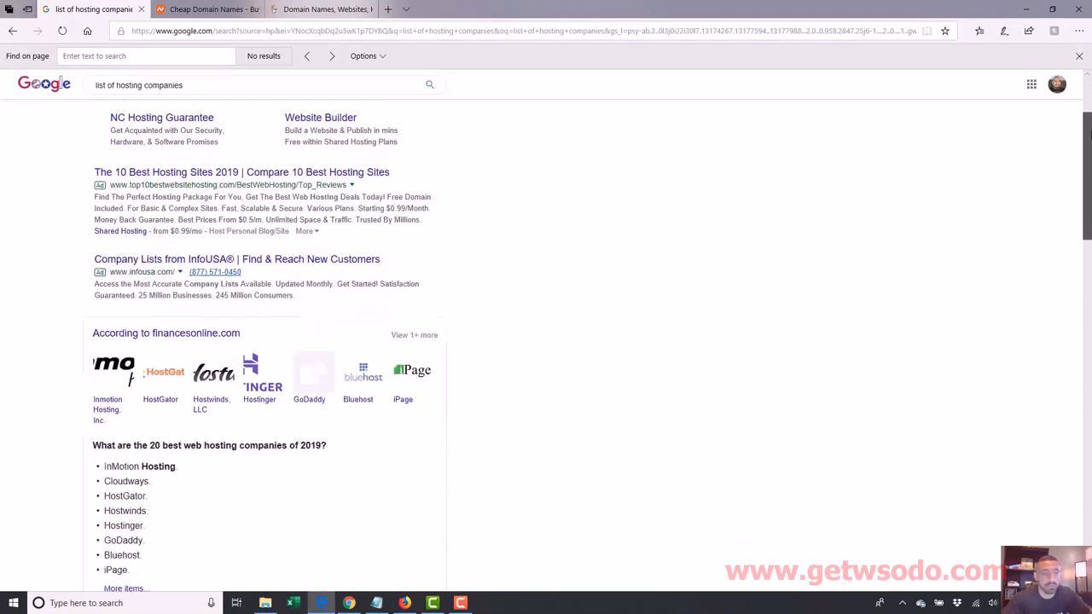
scroll(156, 357, down, 4)
Open the 'Top 500 Web Hosts' result from the Google search page.
click(166, 366)
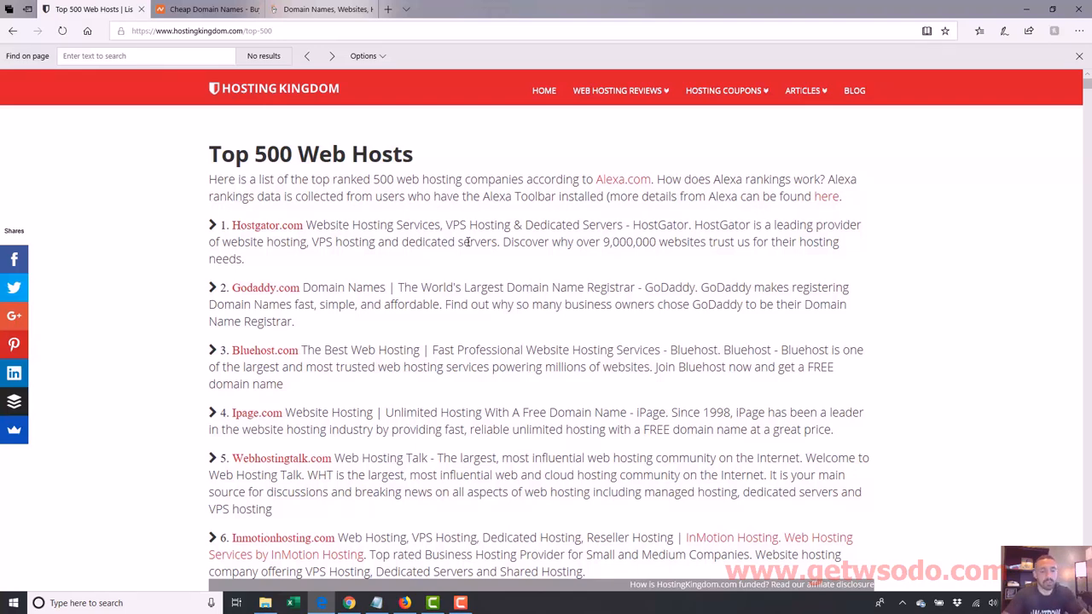
Try completebeginnerworkout.com in a new tab, inspect the unreachable address, then return to the Top 500 list.
key(ctrl+t)
text(completebegin)
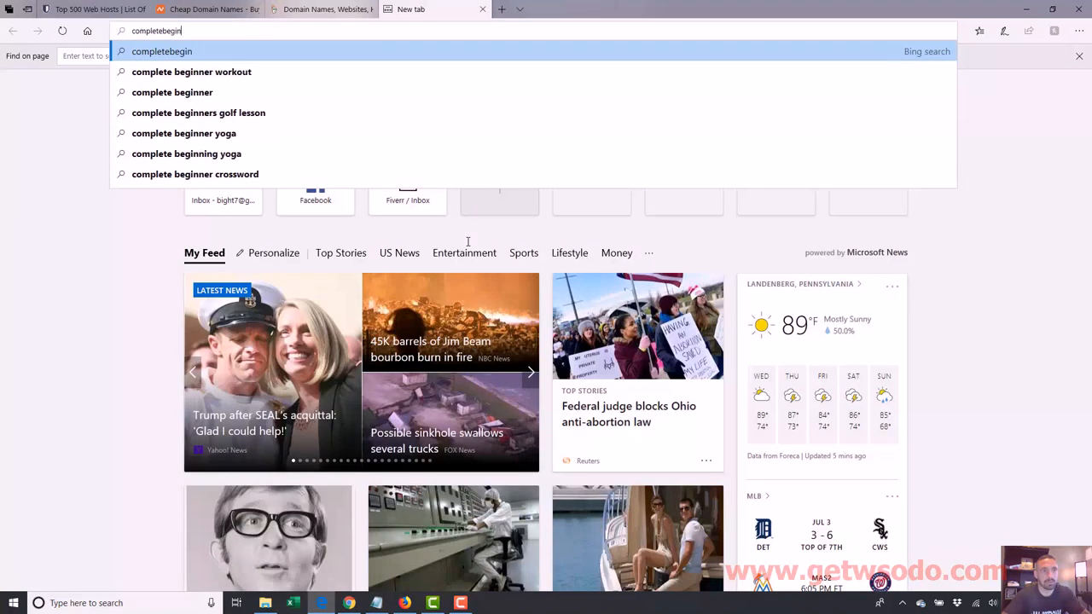
text(nerworkout.com)
key(Return)
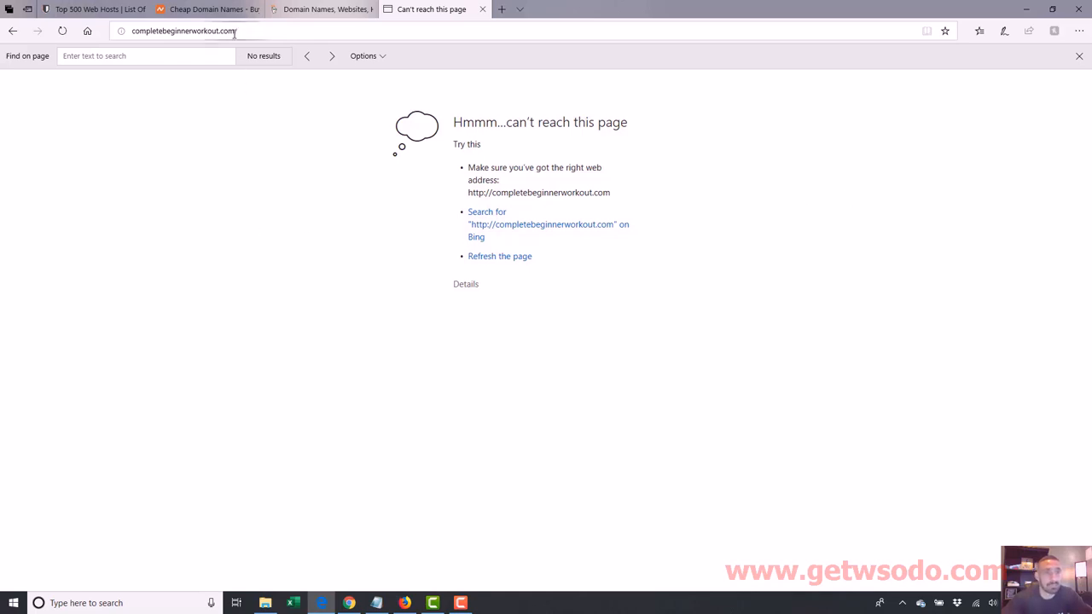
click(190, 31)
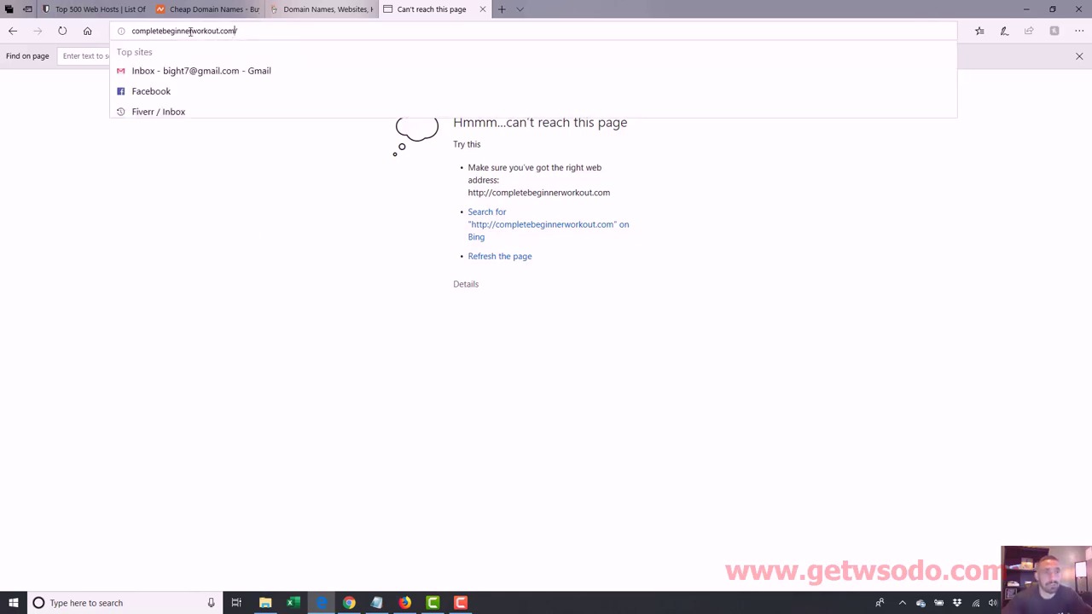
click(371, 244)
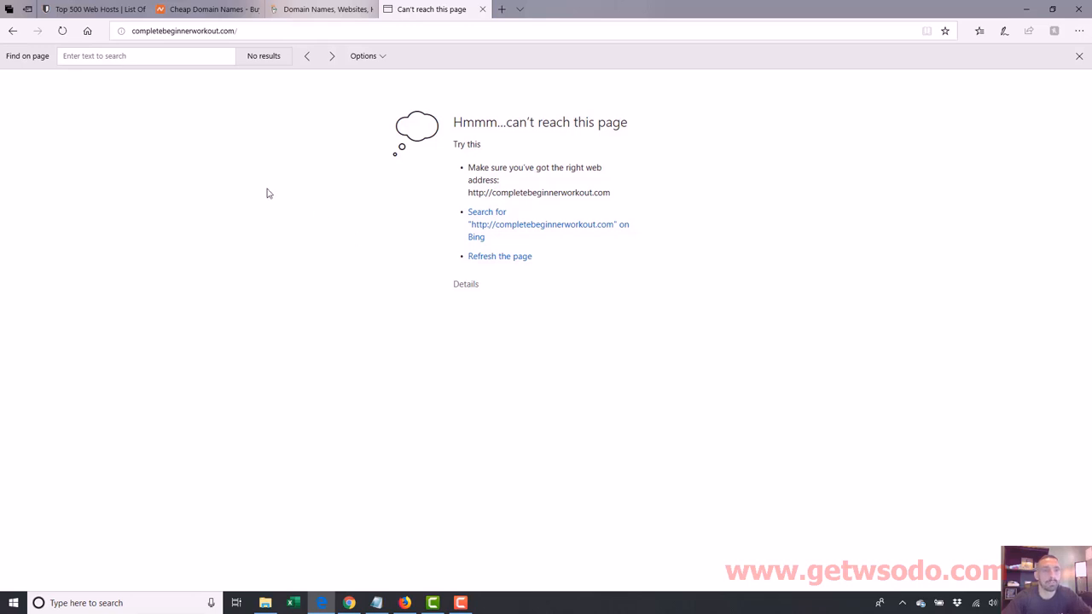
click(230, 33)
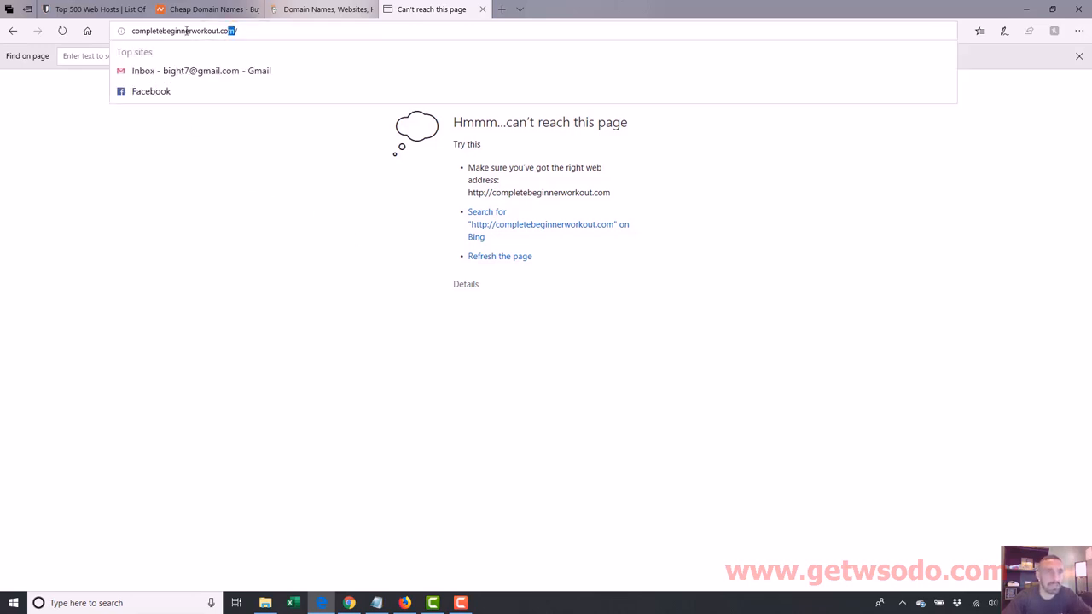
click(290, 283)
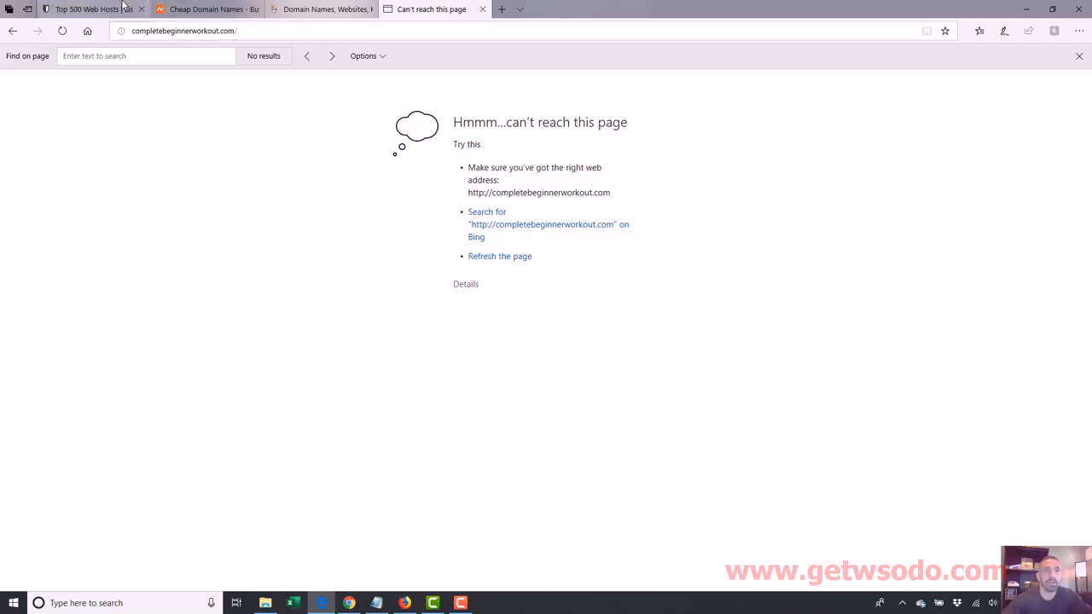
click(94, 8)
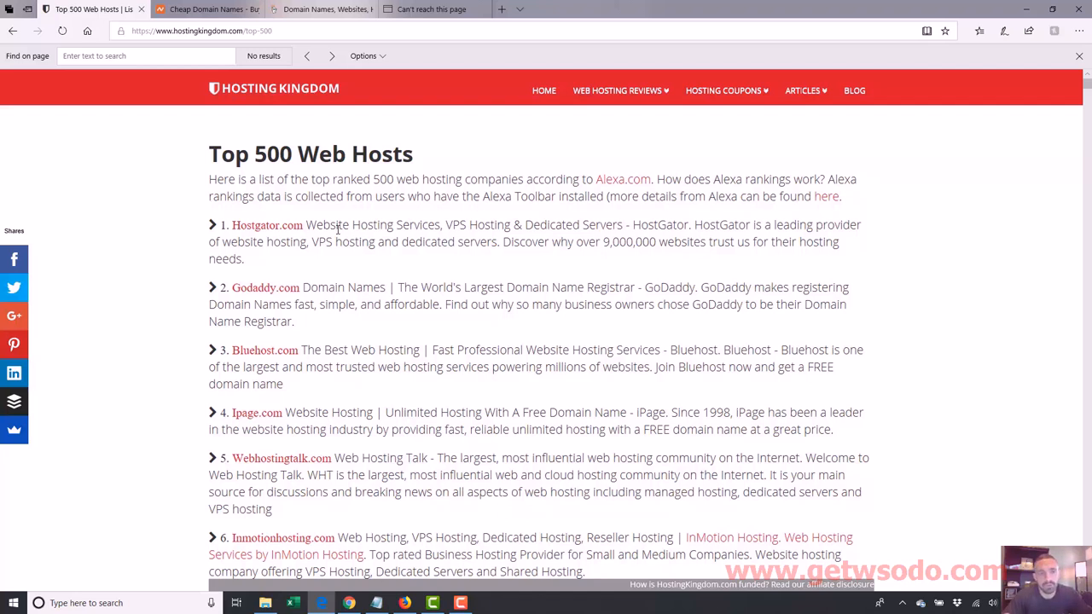
Load wpxhosting.com in a new tab, then return to the Top 500 Web Hosts list.
key(ctrl+t)
text(wpxhosting.com/)
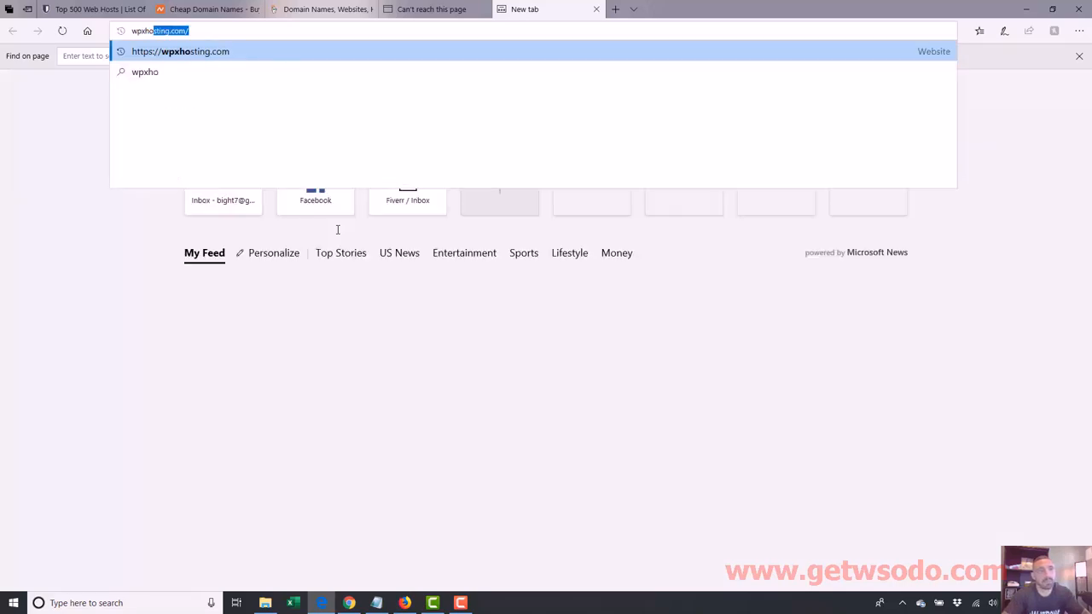
key(Return)
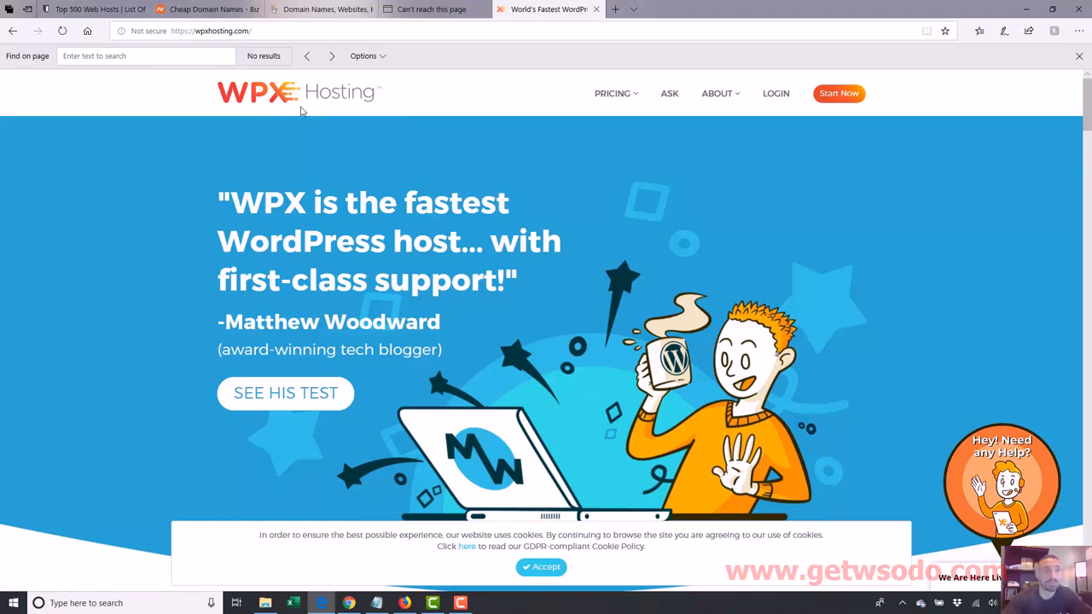
click(103, 6)
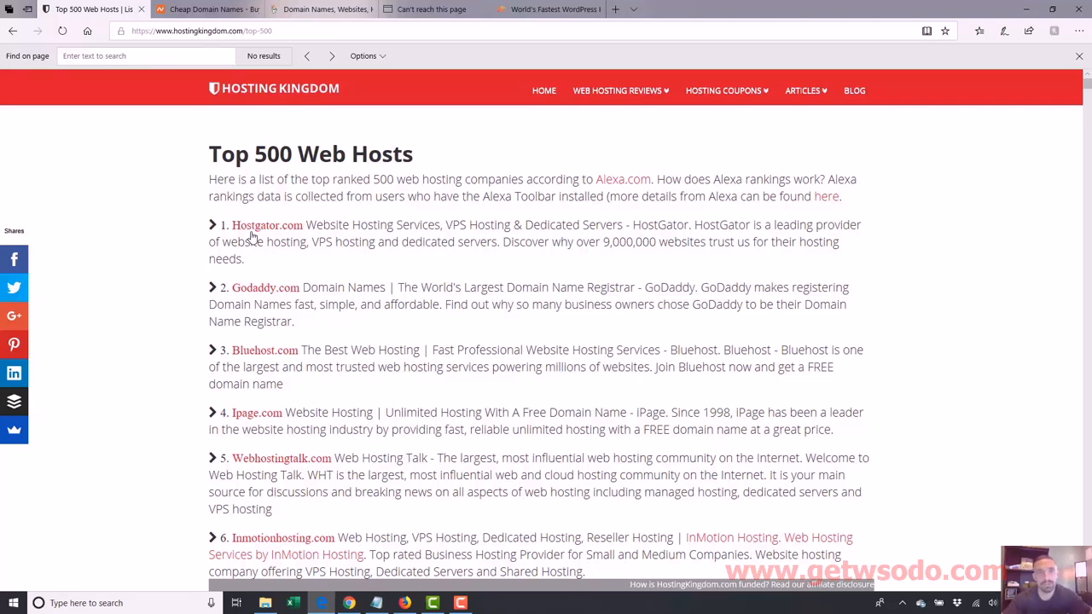
Revisit the WPX Hosting tab and come back to the Top 500 Web Hosts list.
click(546, 9)
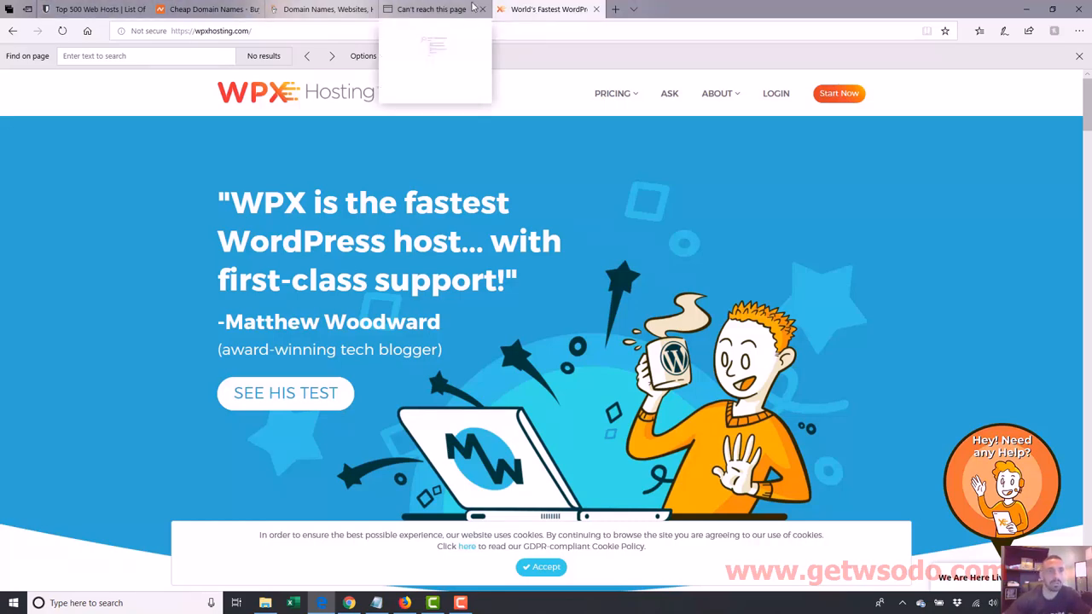
click(90, 9)
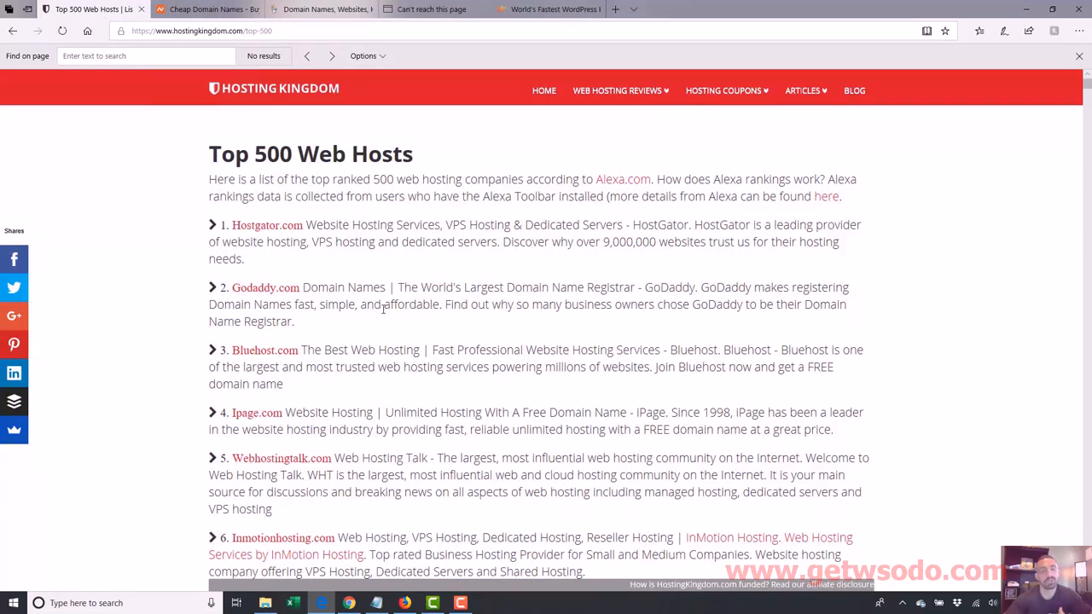
Go to HostGator's shared hosting plans and buy the Baby plan.
key(ctrl+t)
text(hostgator.com/)
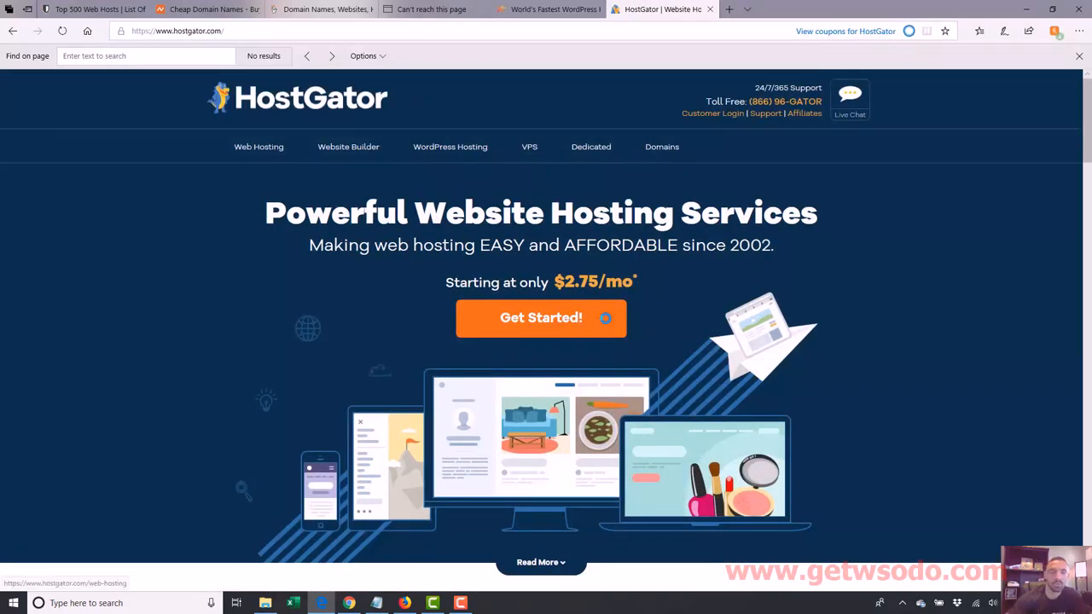
click(560, 326)
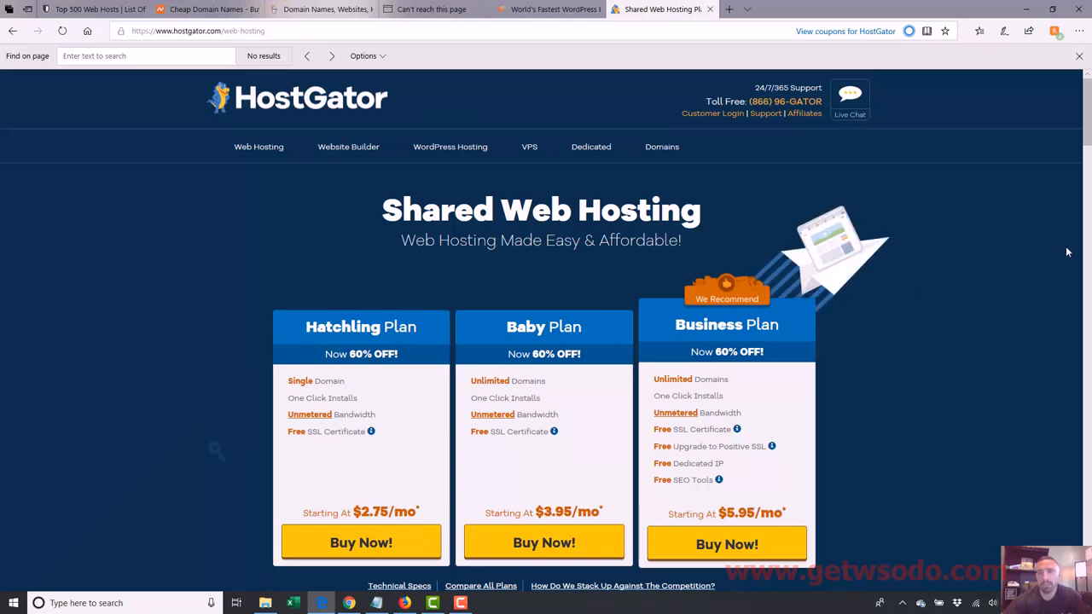
drag(1088, 115, 1088, 133)
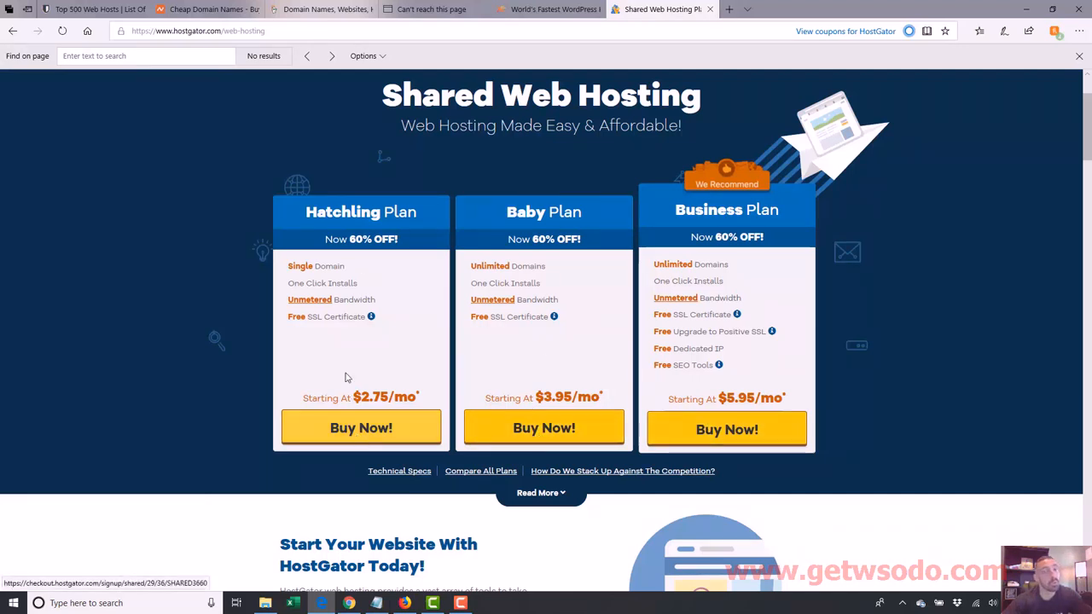
drag(347, 266, 288, 268)
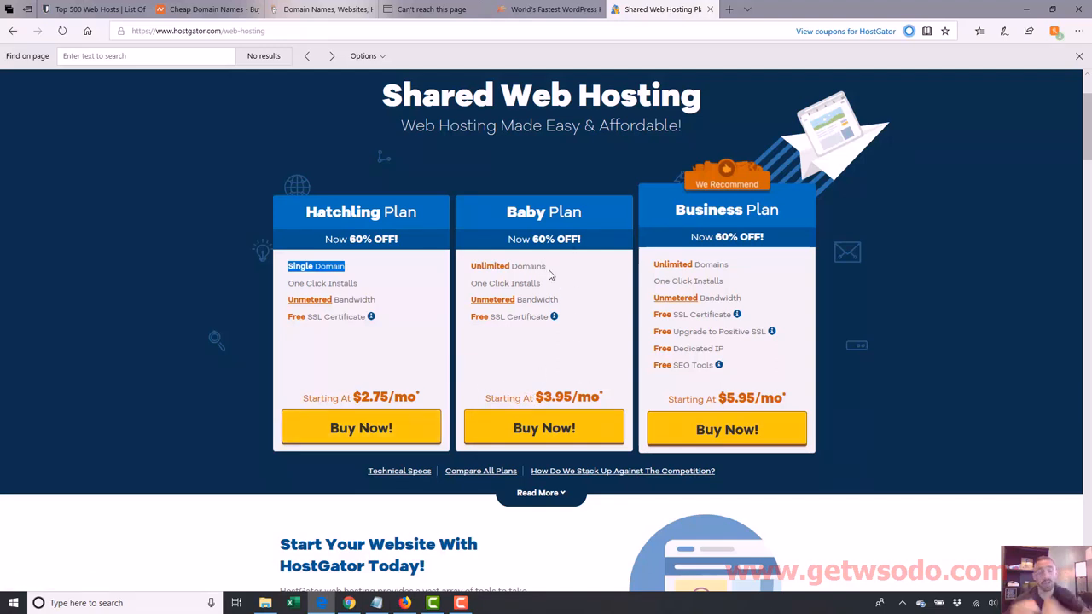
click(565, 403)
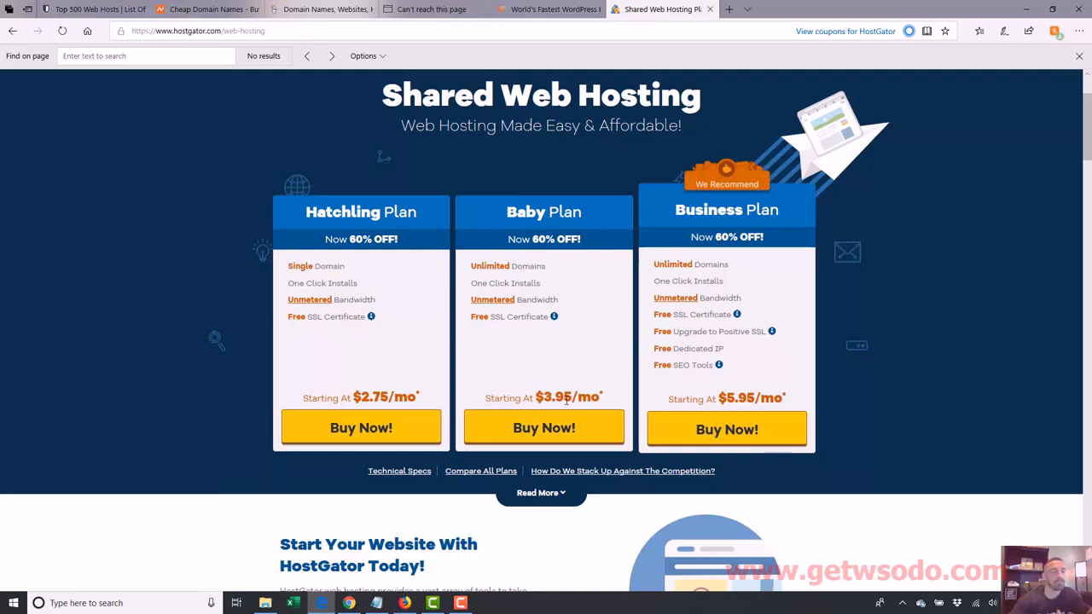
click(540, 426)
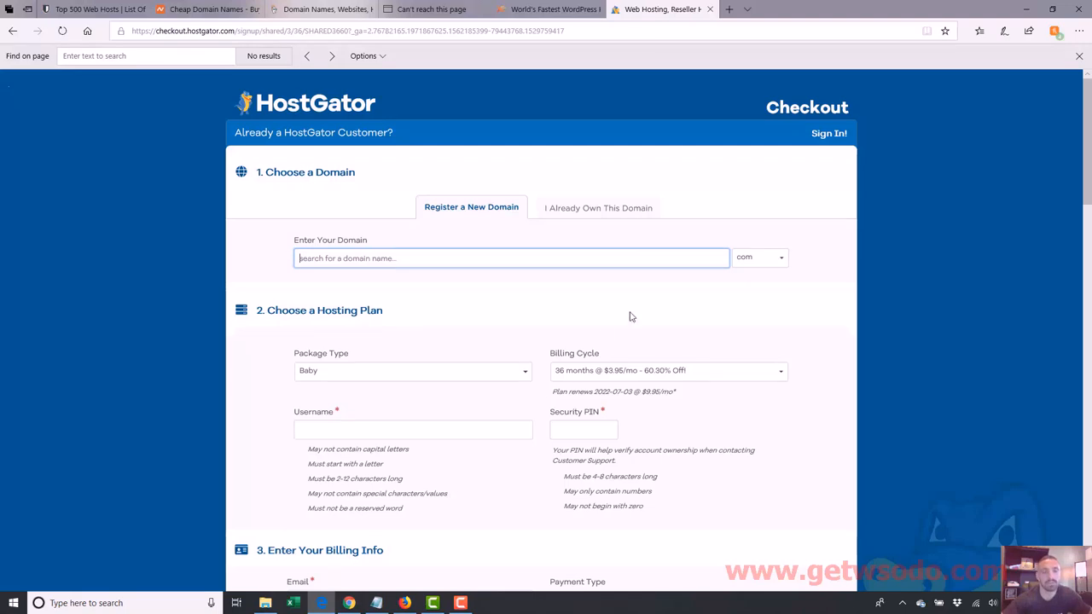
Mark the domain as already owned, enter it, and dismiss the discount popup.
click(617, 208)
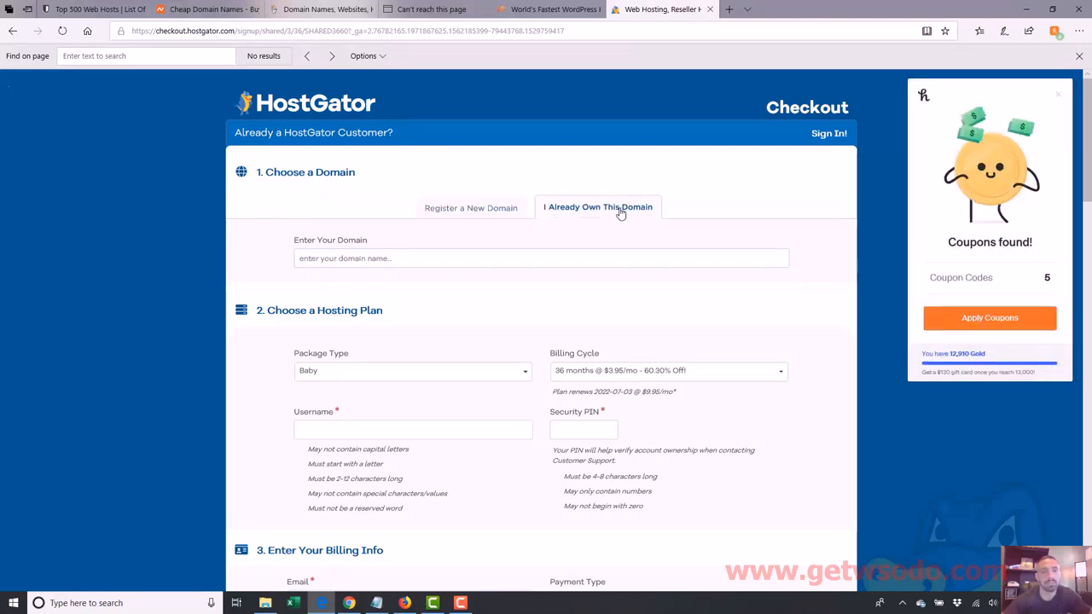
click(361, 257)
text(complete)
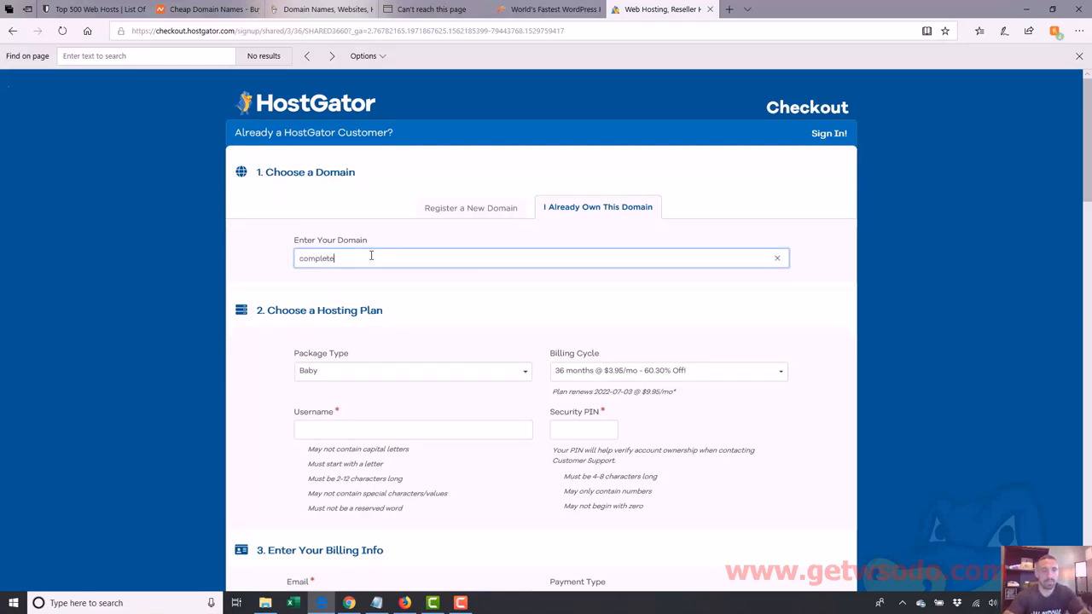
text(beginner)
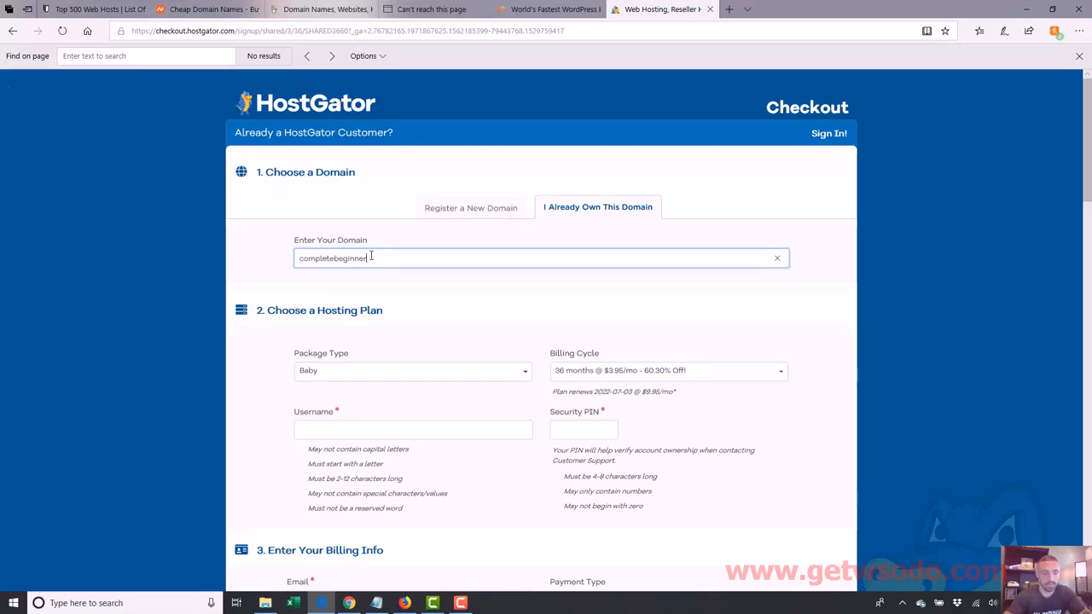
text(workshop.com)
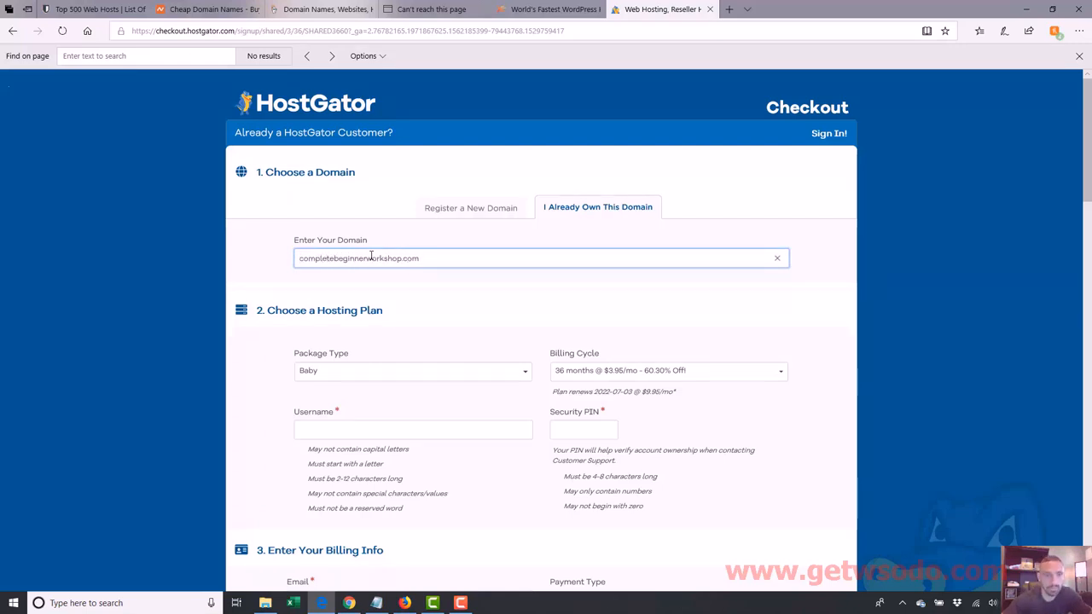
click(456, 374)
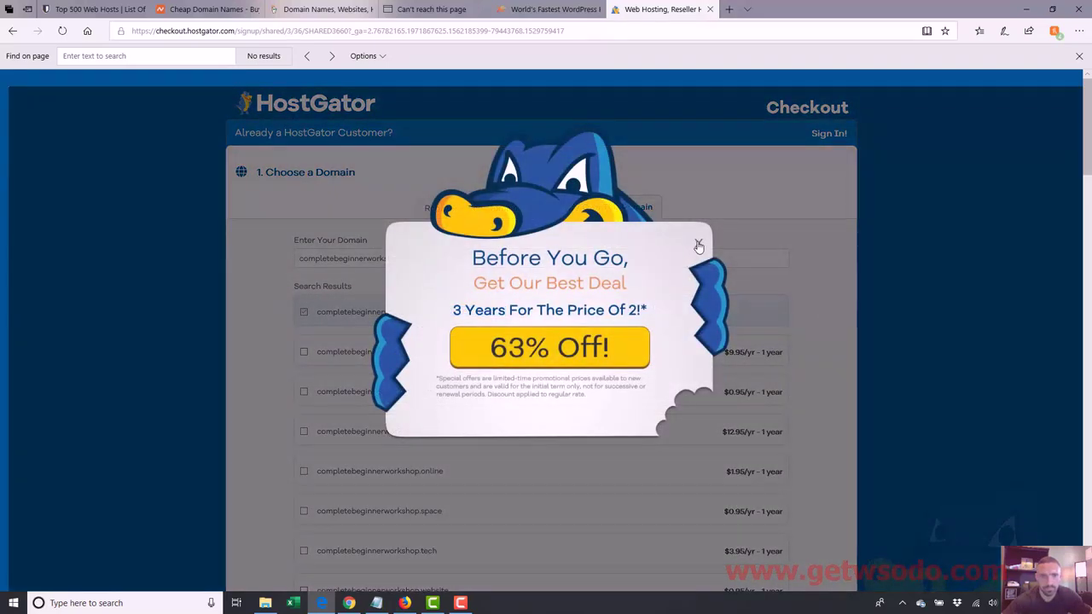
click(697, 244)
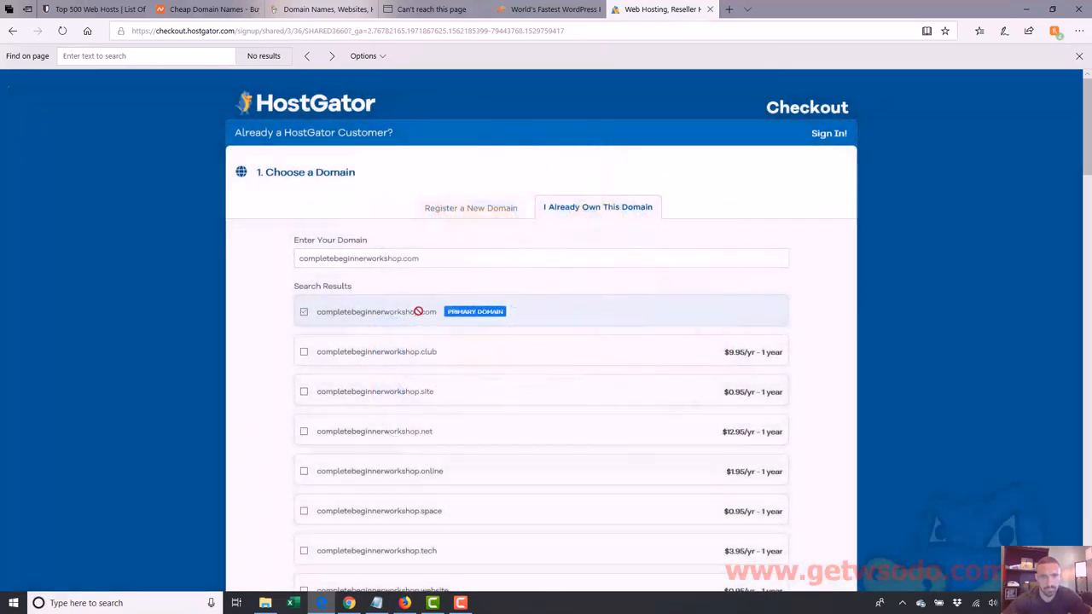
scroll(546, 341, down, 1)
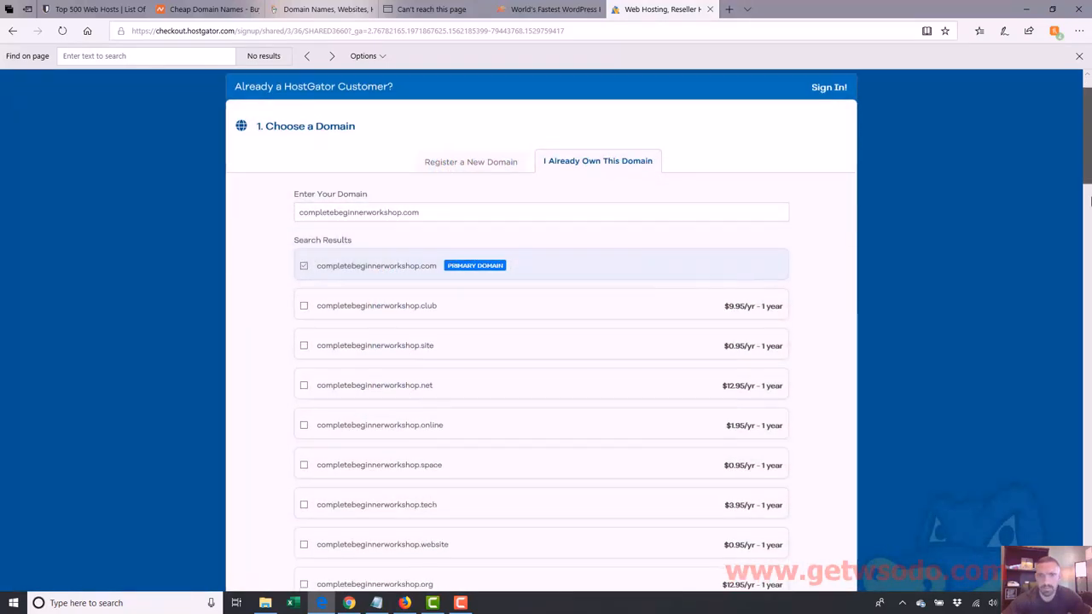
scroll(546, 341, down, 10)
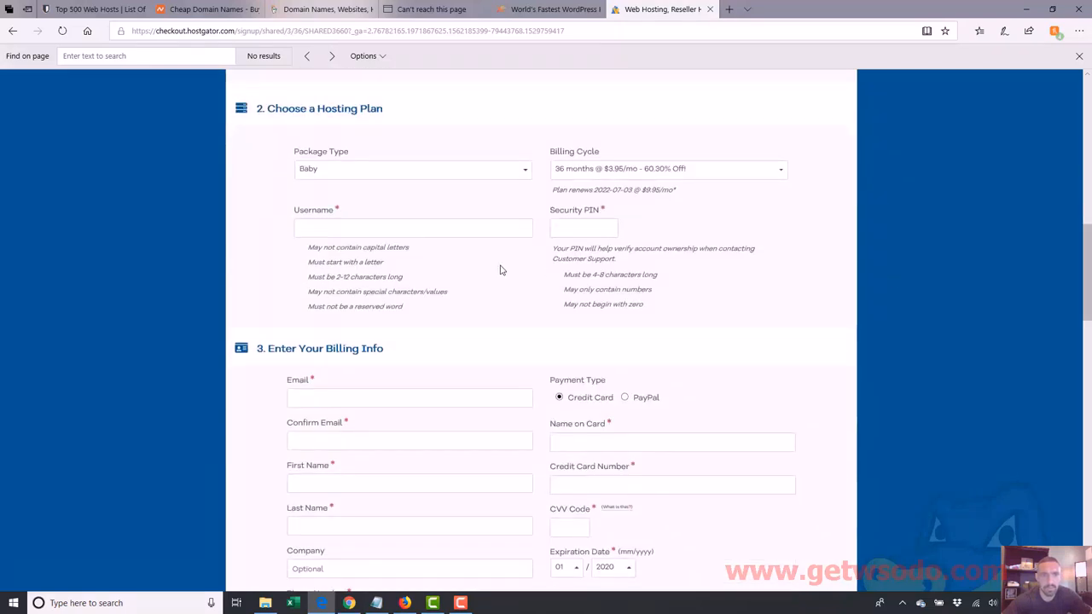
Choose 12 months at $8.95/mo billing and enter the username completebeg.
click(637, 170)
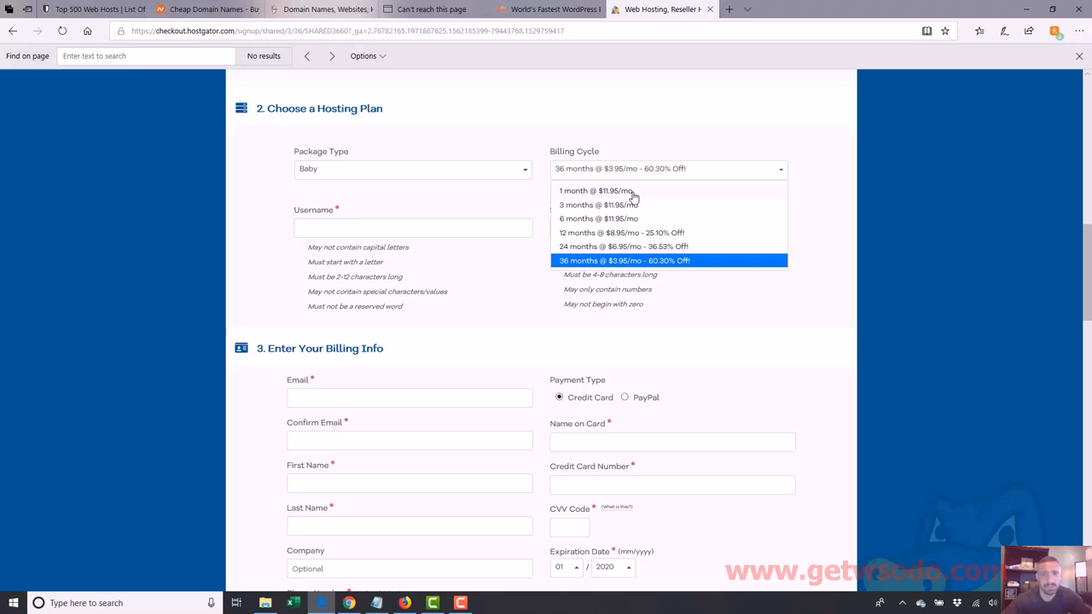
click(656, 233)
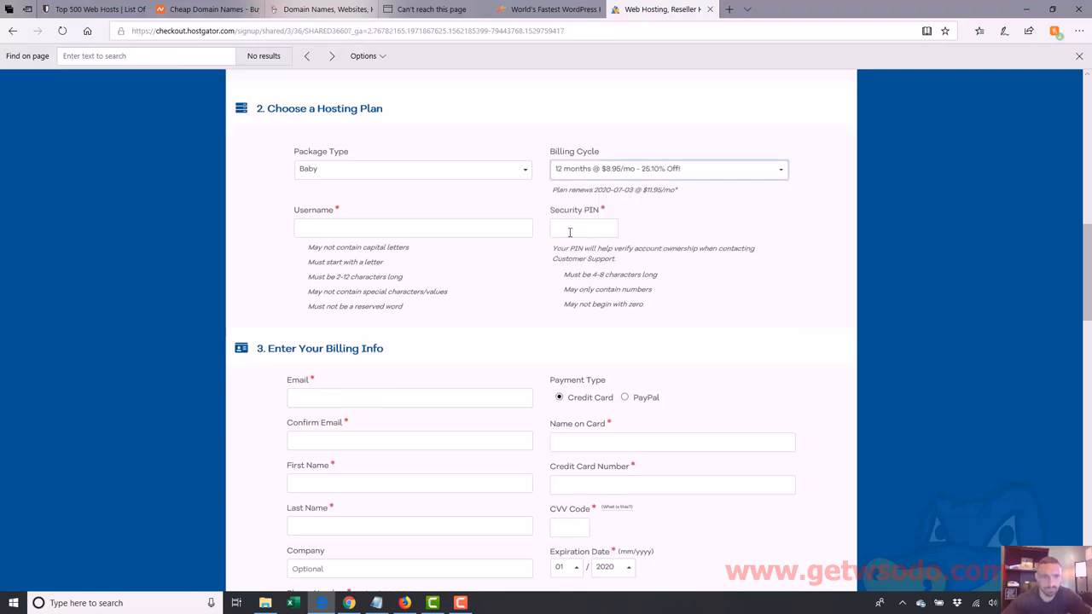
click(443, 229)
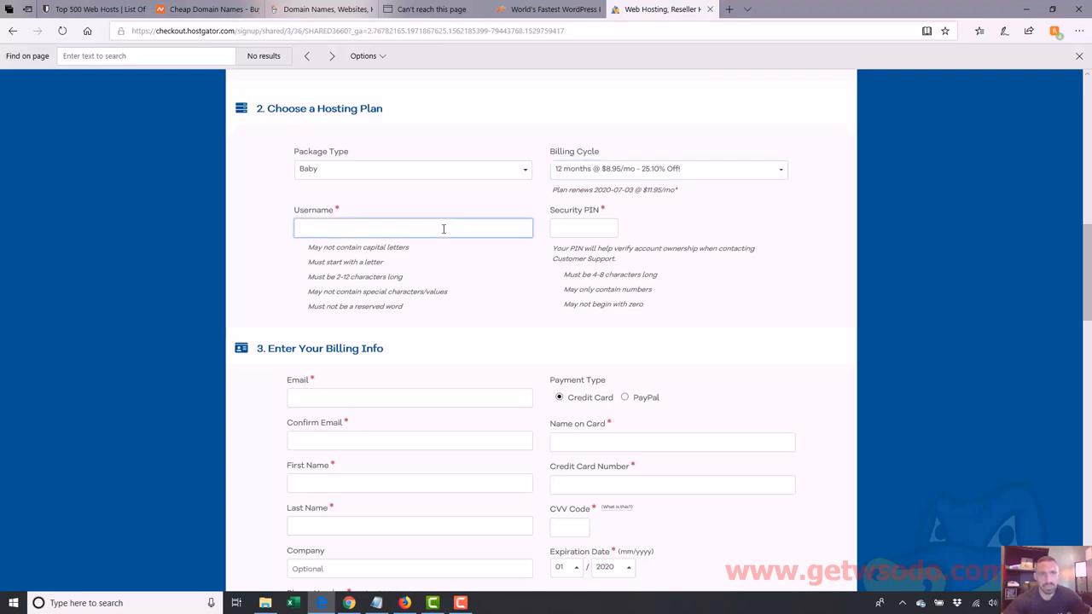
text(completeb)
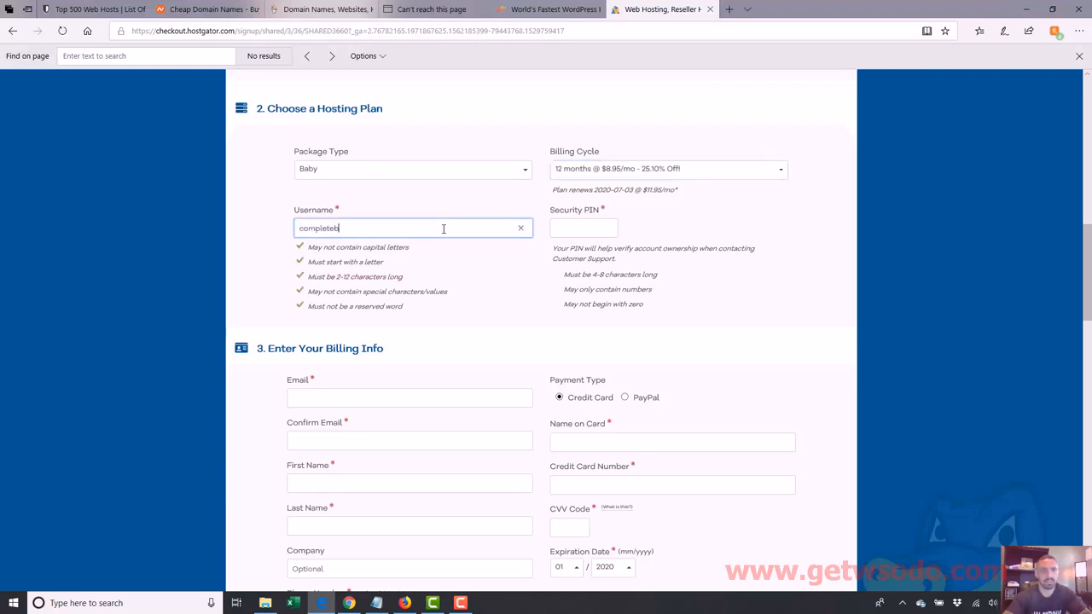
text(eginner)
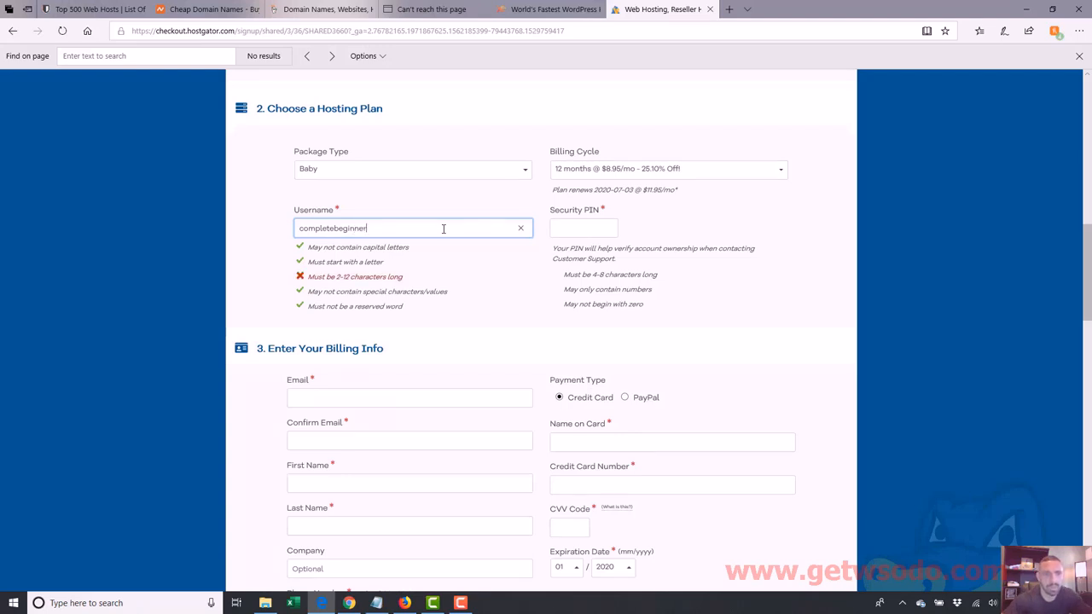
key(BackSpace)
key(BackSpace)
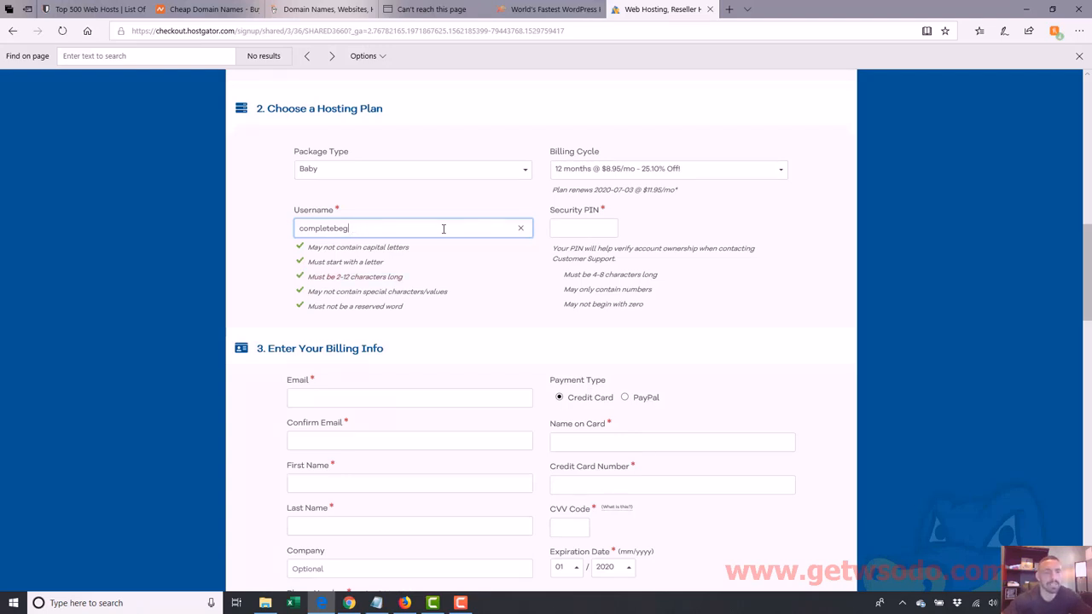
Enter and correct the security PIN until it passes every check.
click(597, 229)
text(2)
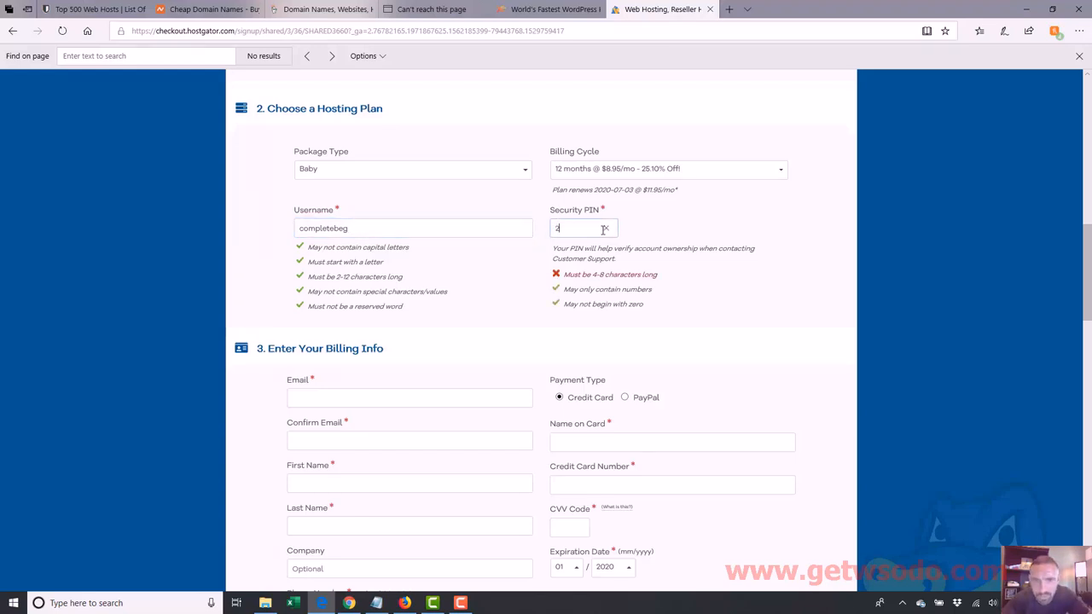
key(BackSpace)
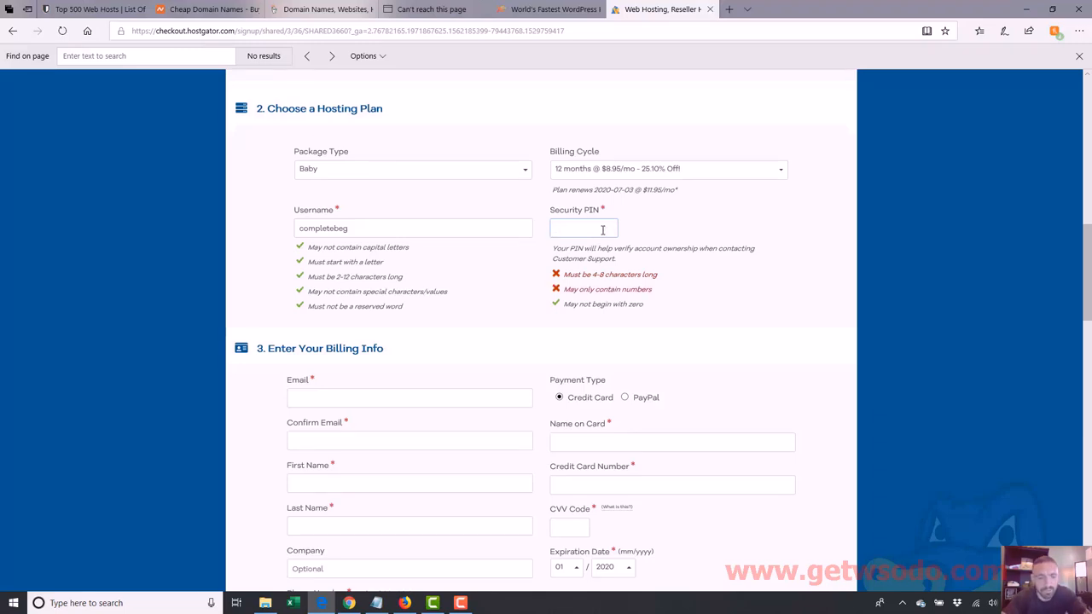
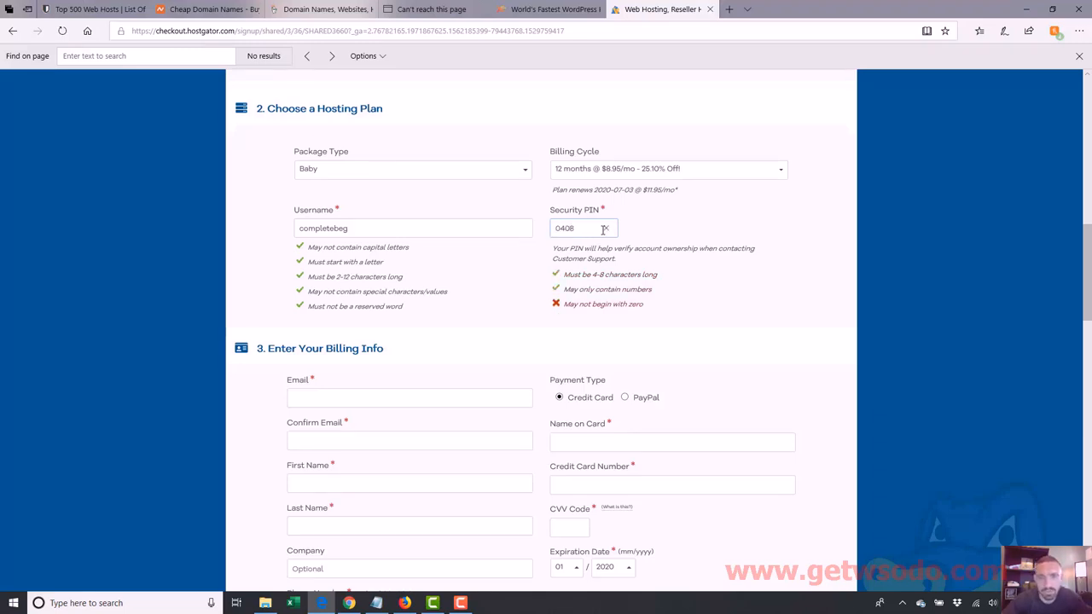
drag(593, 229, 474, 245)
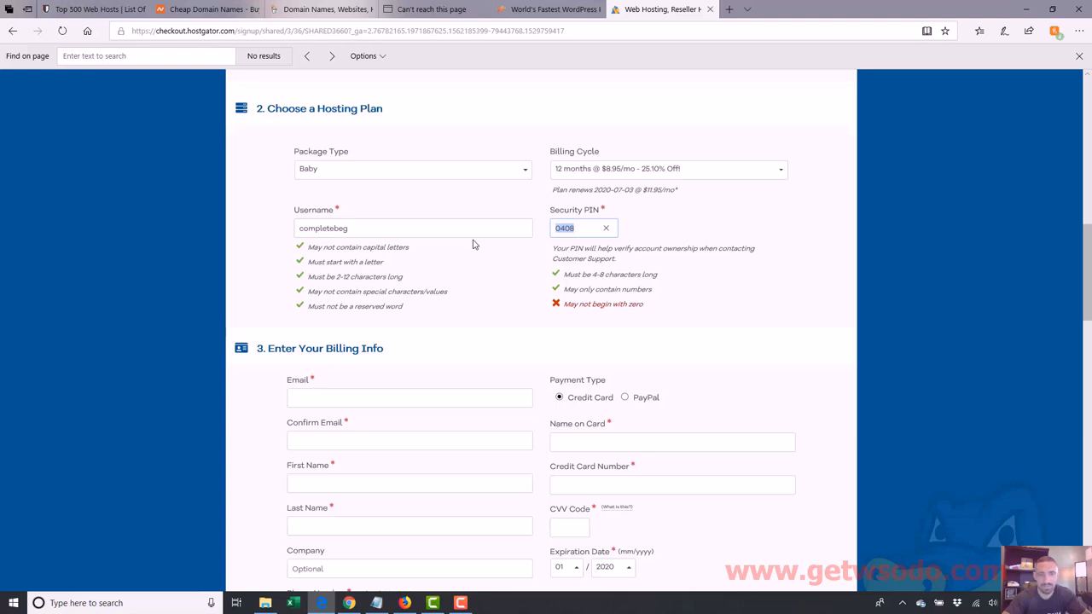
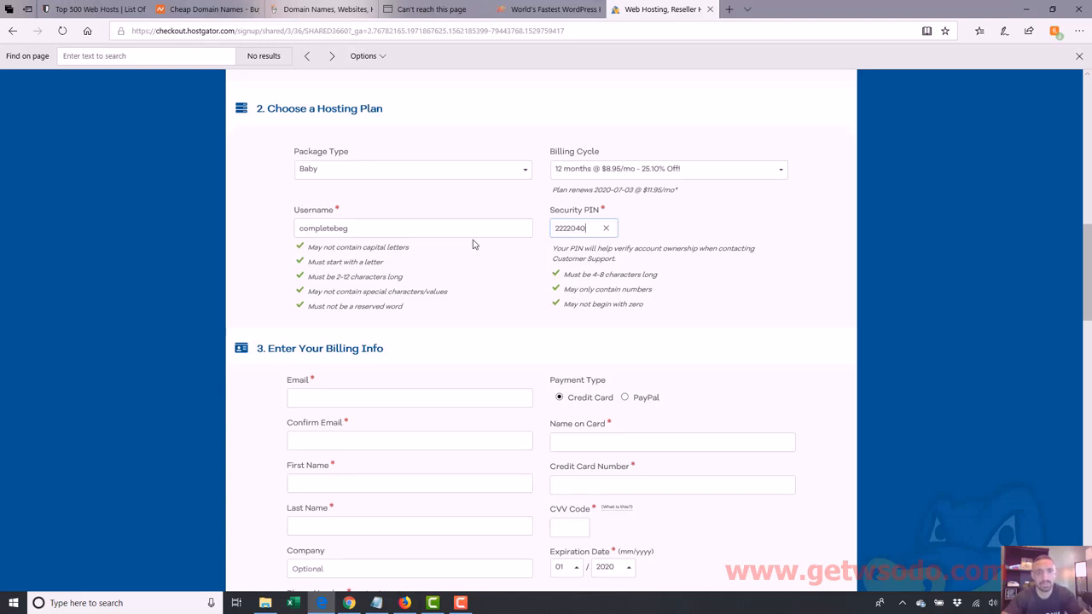
key(ctrl+a)
key(BackSpace)
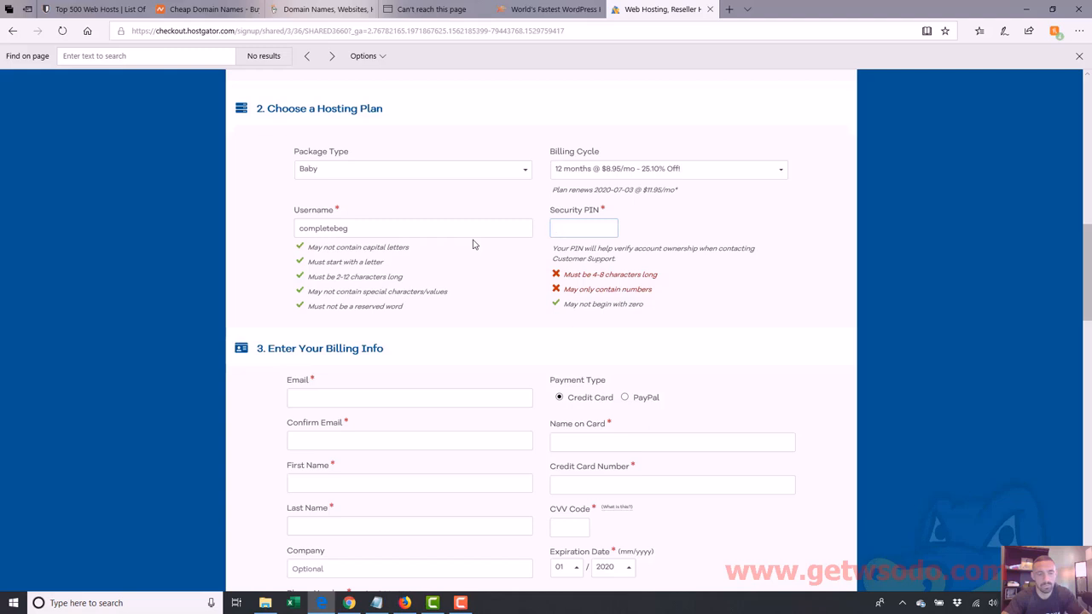
scroll(546, 341, down, 3)
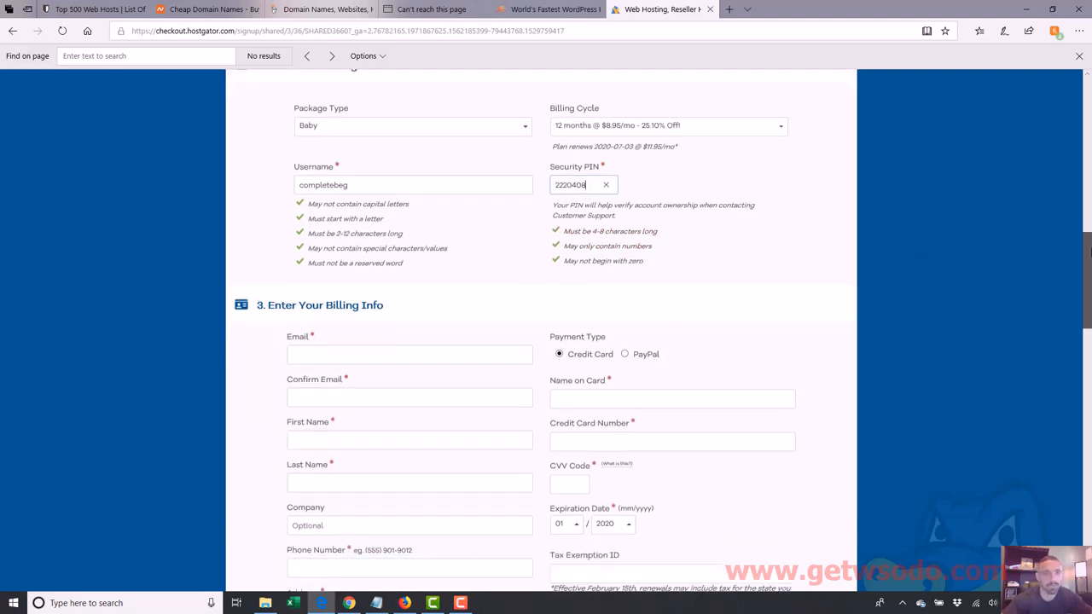
Enter the billing email and password and log into the existing HostGator account.
click(364, 191)
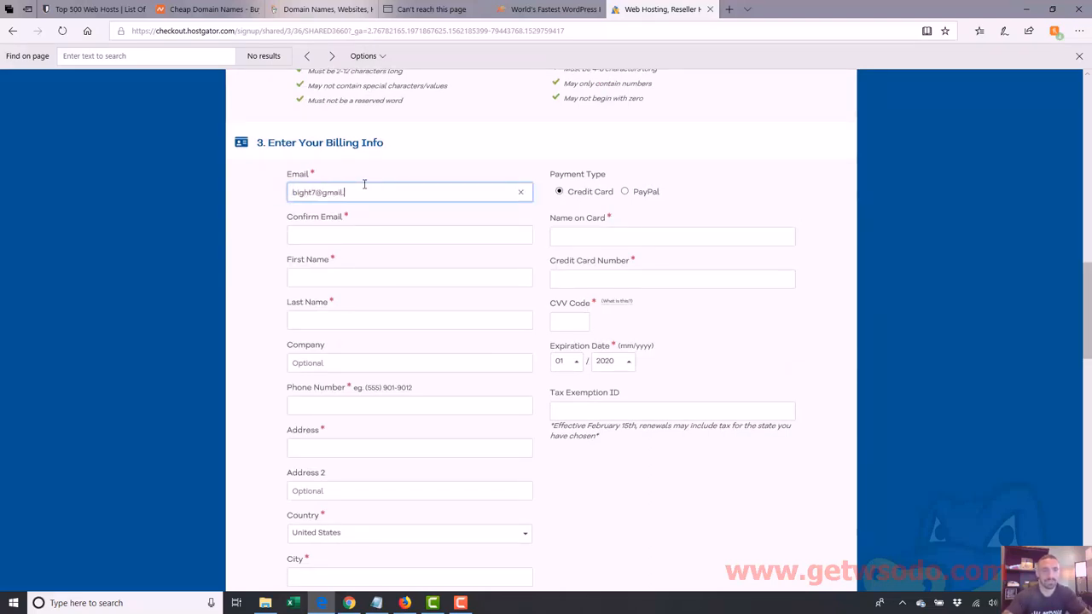
key(Tab)
text(****)
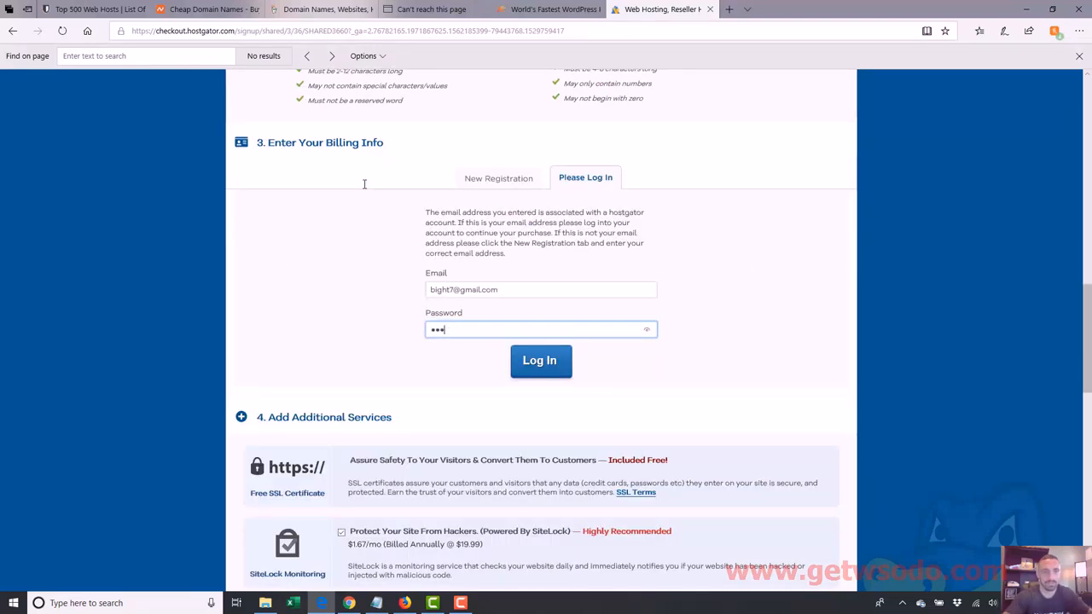
key(BackSpace)
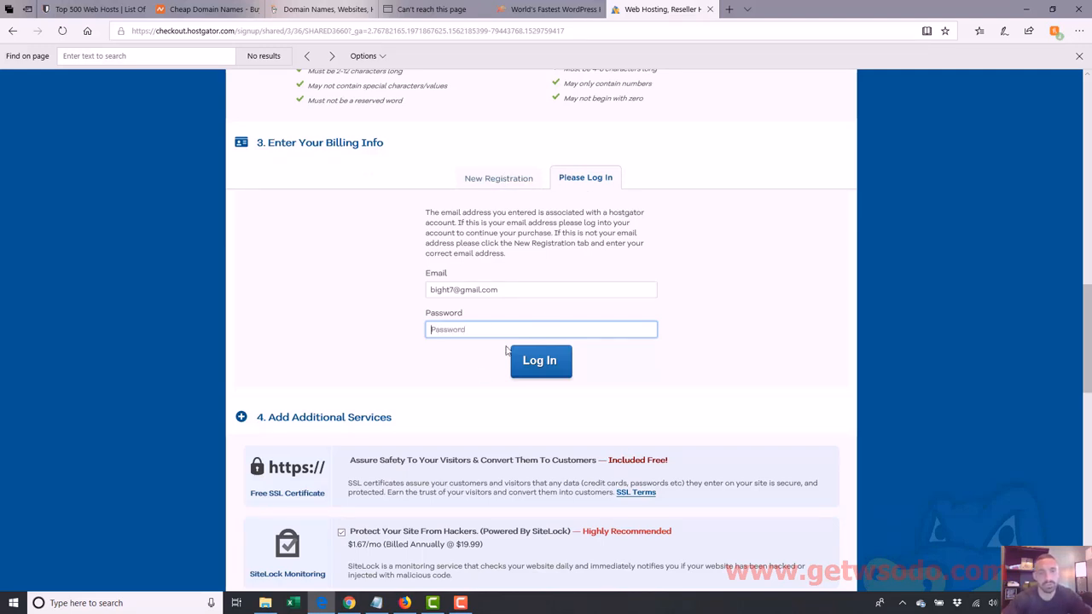
text(********)
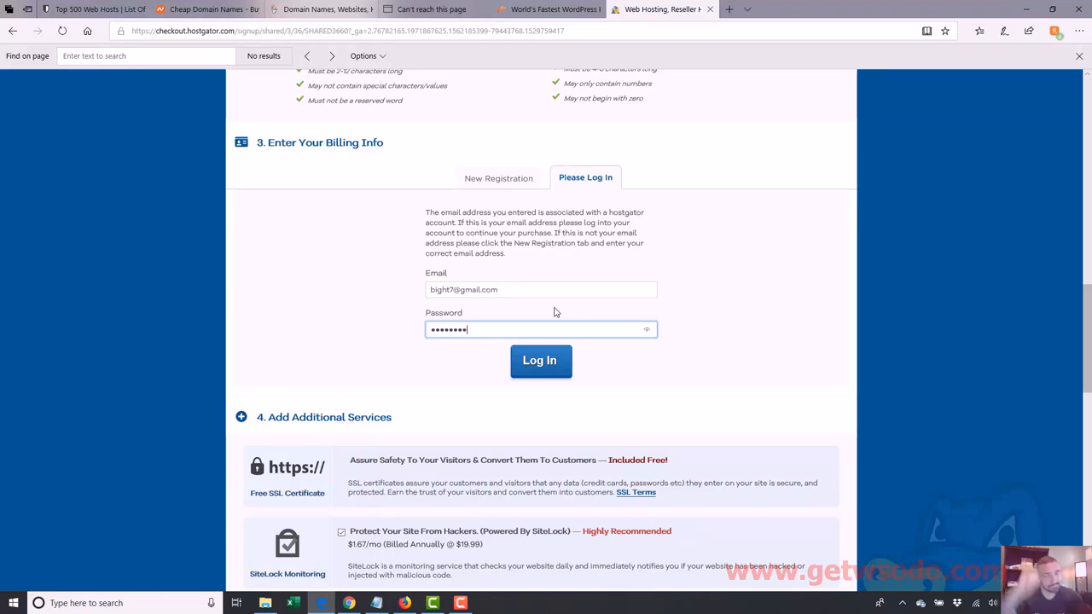
click(539, 363)
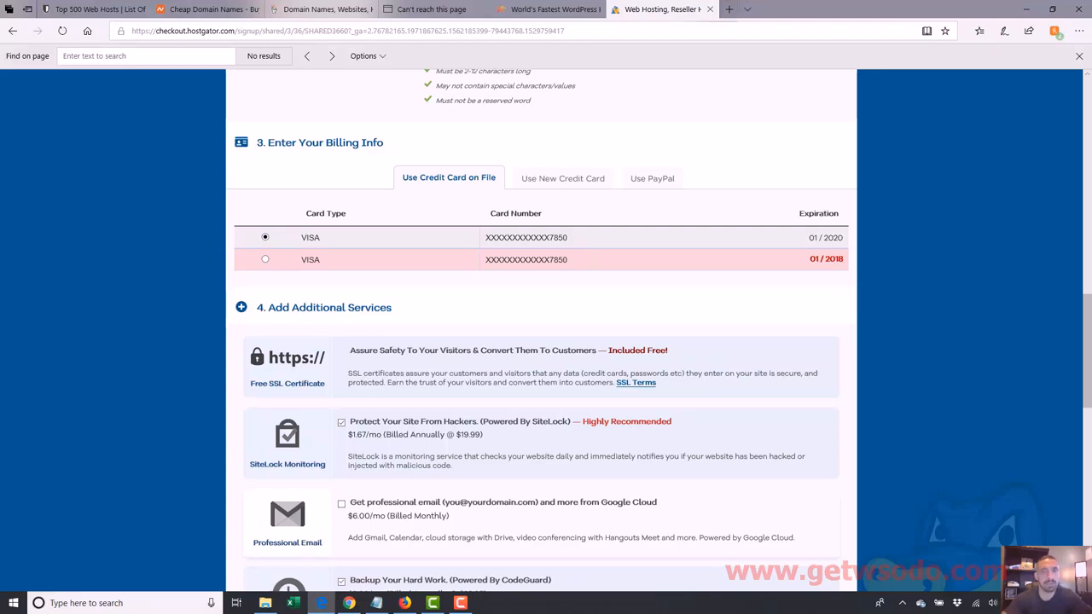
Remove the Site Backup and SiteLock Monitoring add-ons from the order.
click(555, 9)
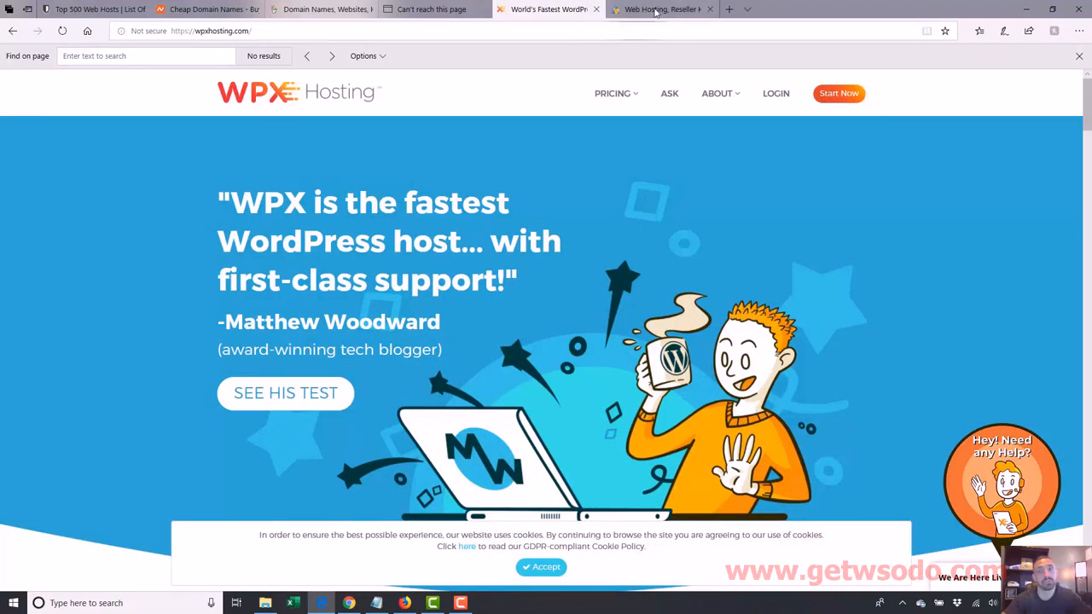
click(665, 9)
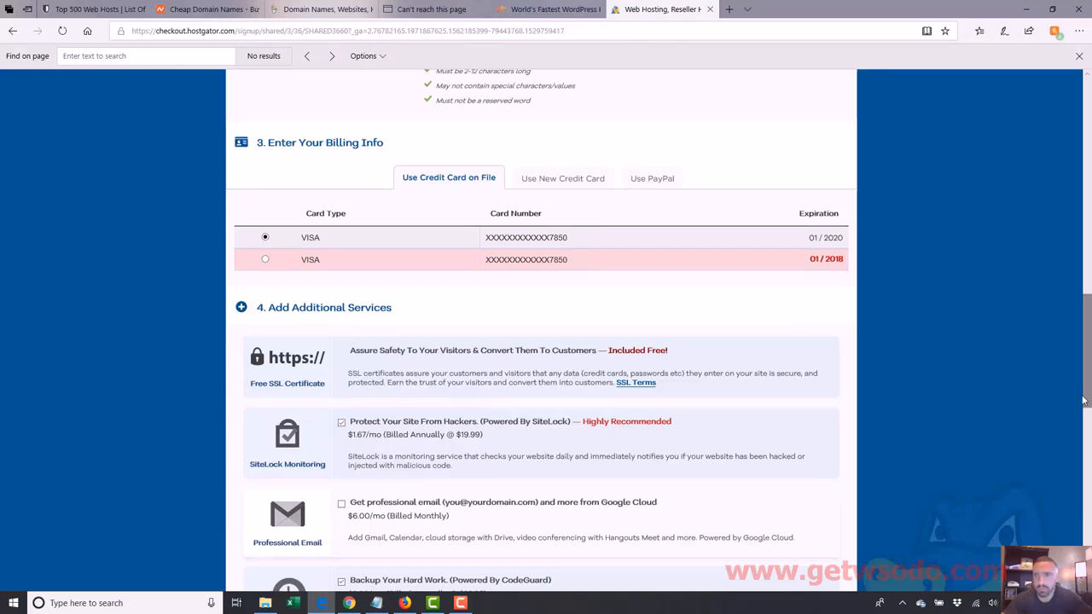
mouse_move(1086, 350)
mouse_down()
mouse_move(1086, 555)
mouse_move(1086, 538)
mouse_up()
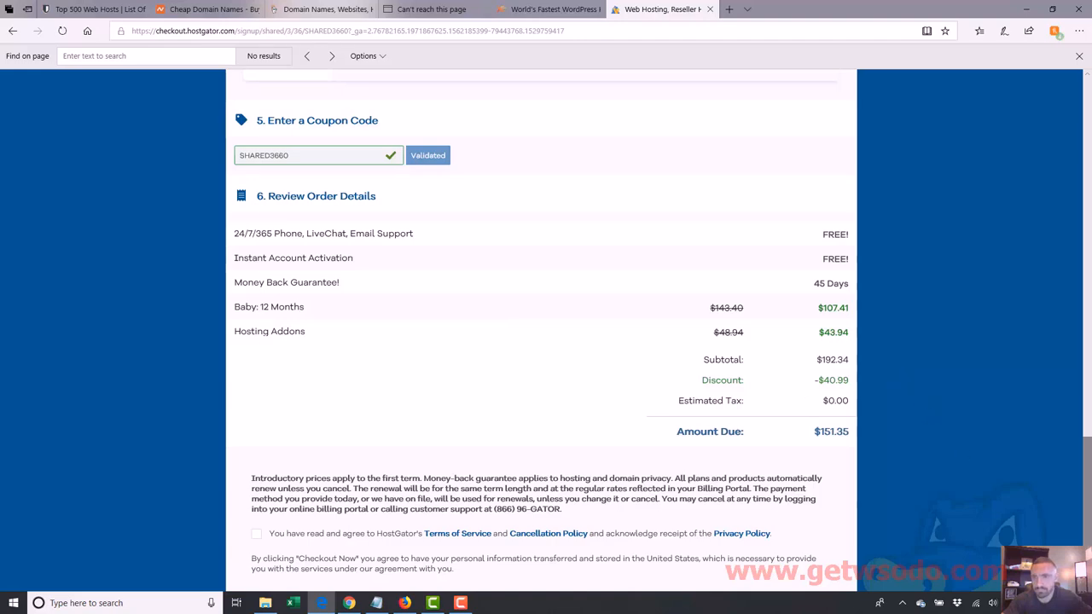
drag(1086, 491, 1088, 382)
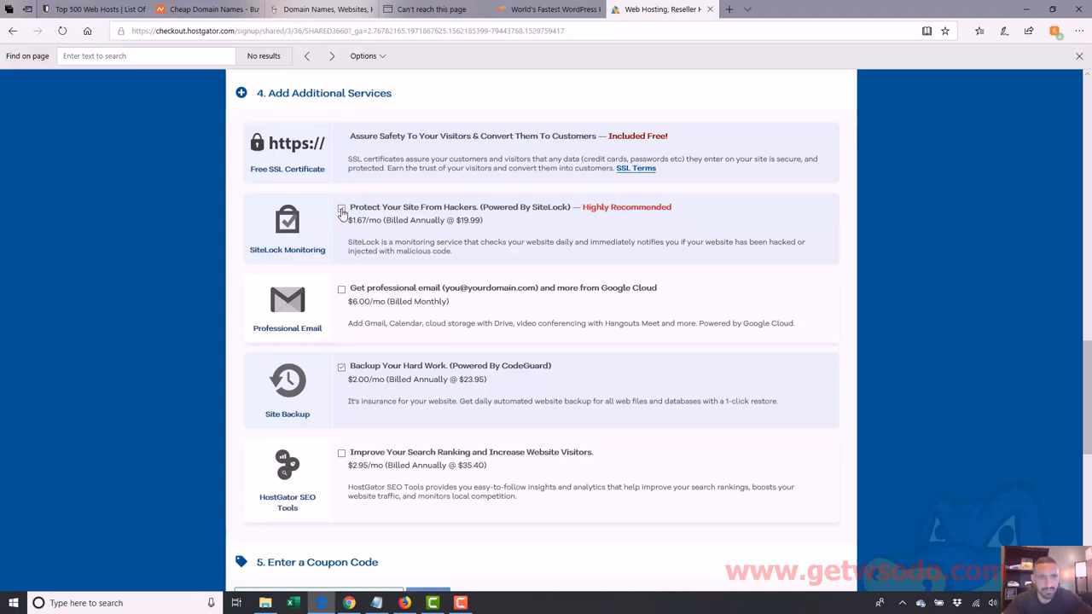
click(341, 366)
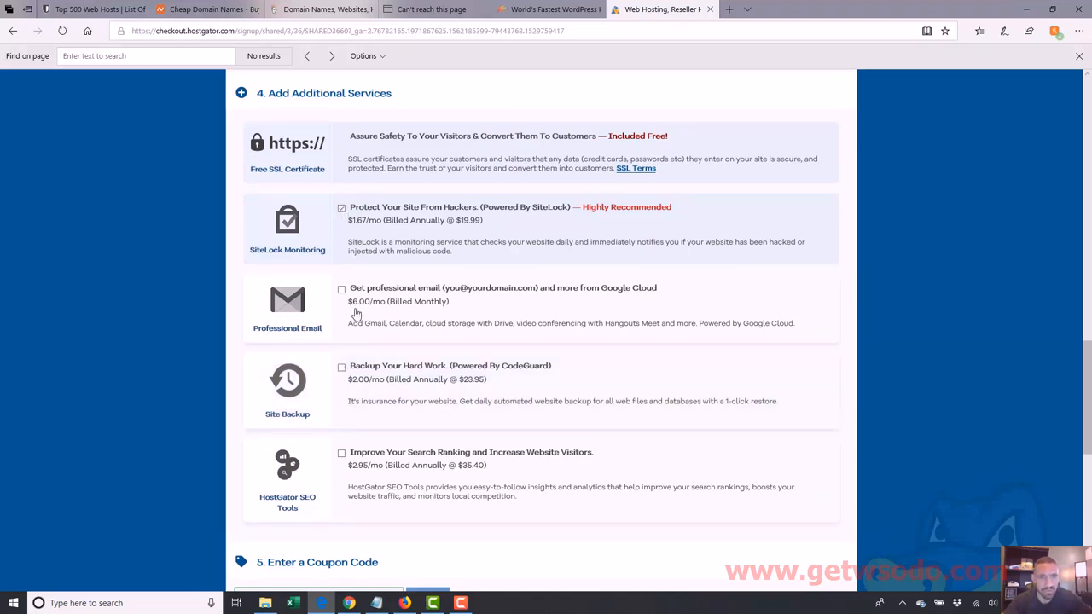
click(342, 209)
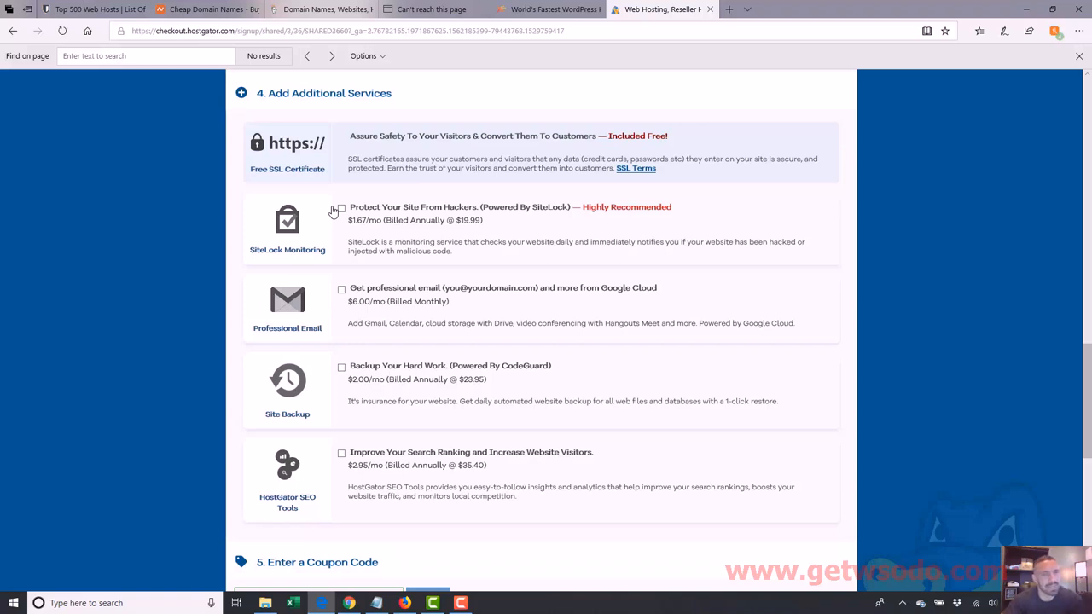
click(342, 209)
click(342, 209)
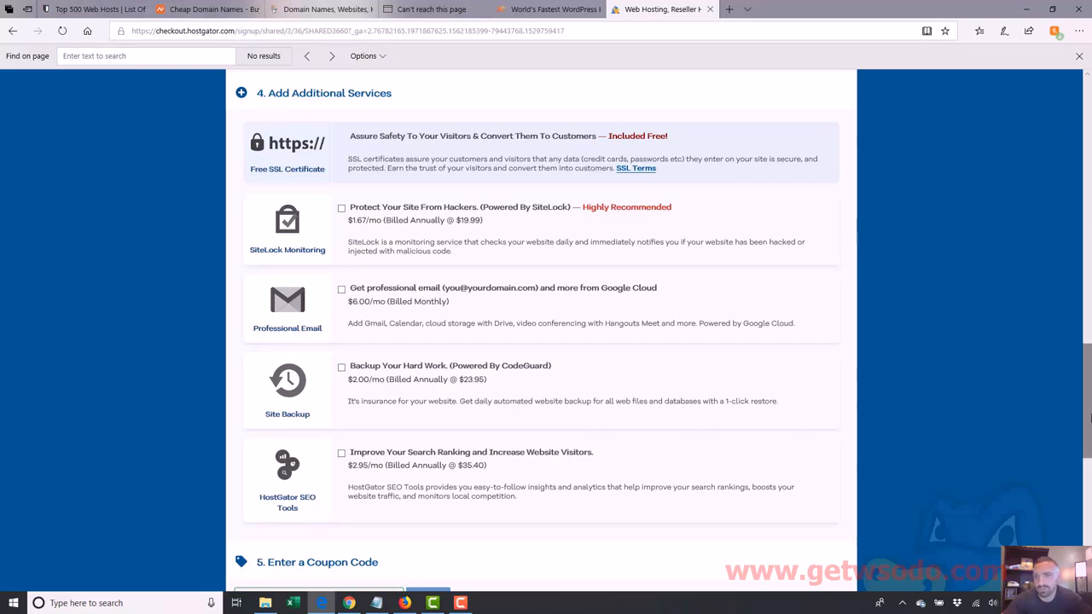
scroll(1088, 226, down, 4)
scroll(1088, 226, down, 4)
scroll(1088, 226, down, 2)
scroll(1088, 388, up, 5)
scroll(1088, 388, up, 5)
scroll(1088, 388, up, 3)
drag(1089, 388, 1088, 512)
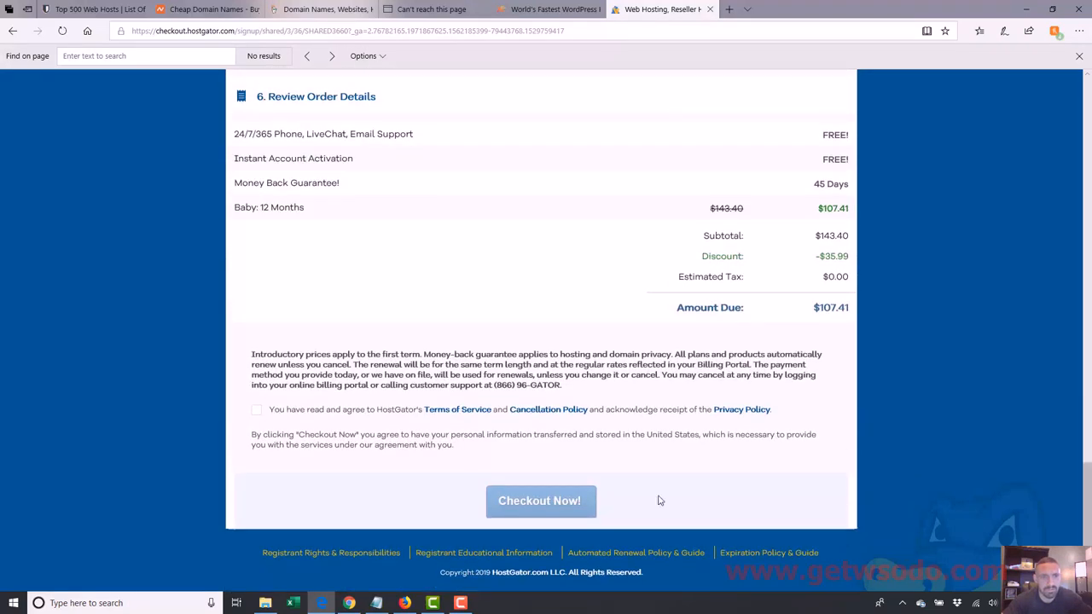
Agree to the Terms of Service and submit the order for payment.
click(257, 411)
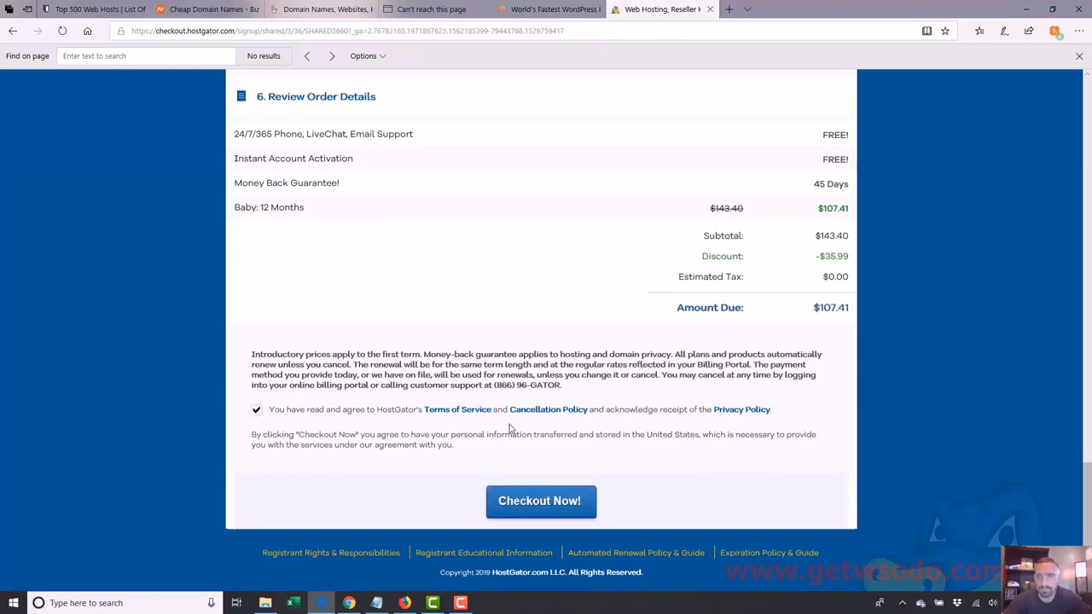
click(535, 503)
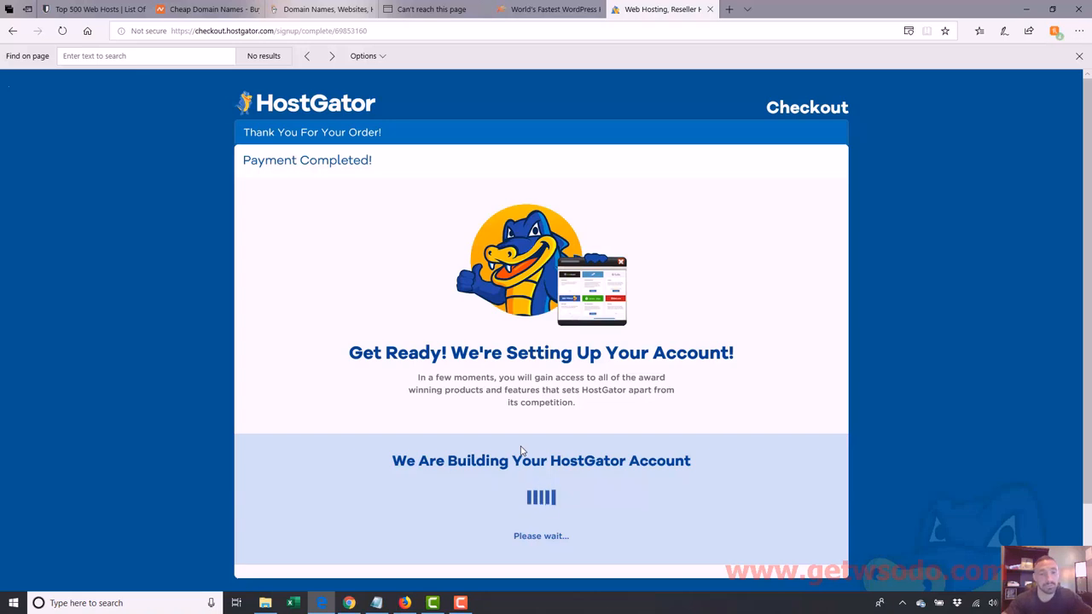
In the HostGator account info email, select the details from billing login down to Server IP.
click(461, 603)
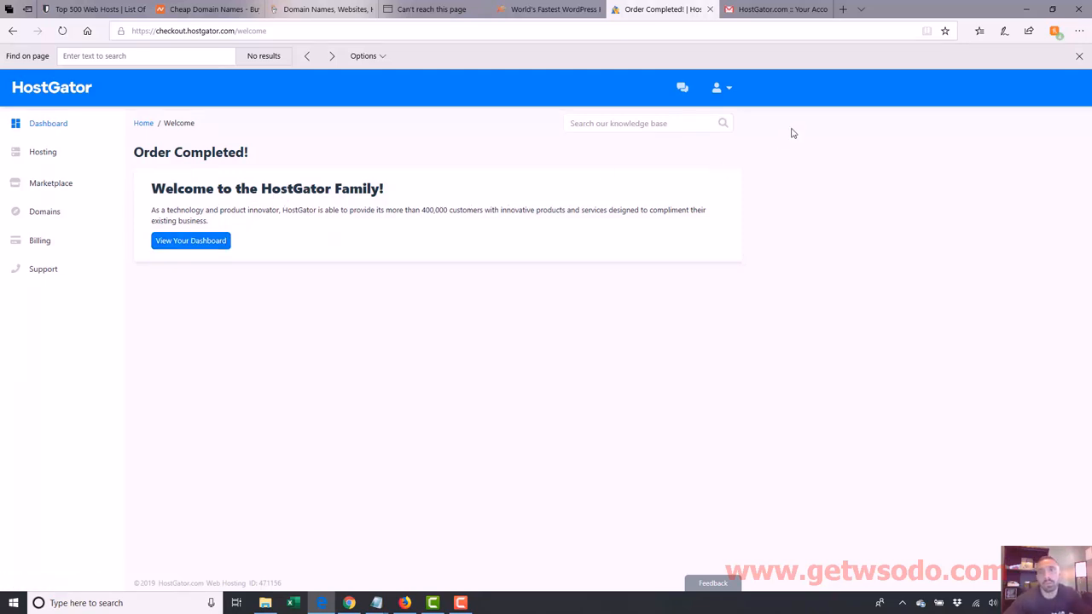
click(776, 10)
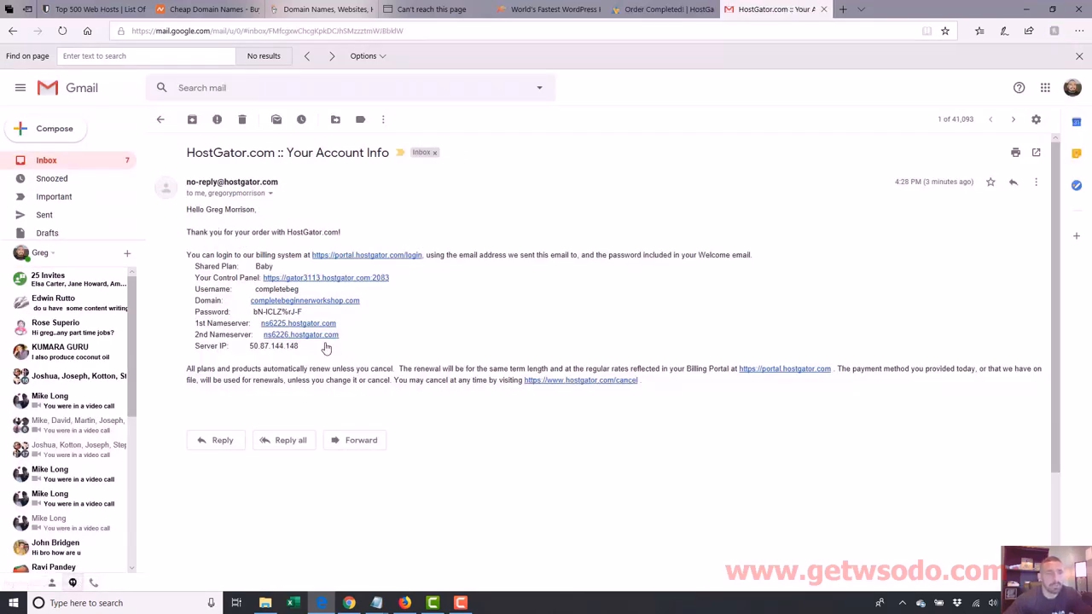
drag(314, 352, 186, 254)
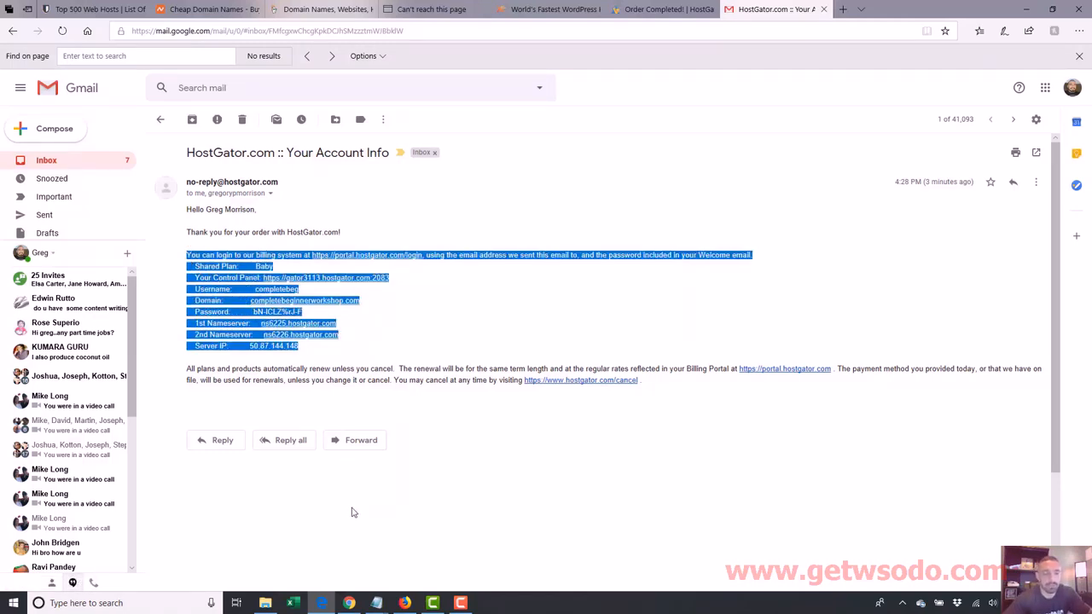
Paste the copied HostGator account details into the blank Notepad document.
click(377, 603)
click(448, 553)
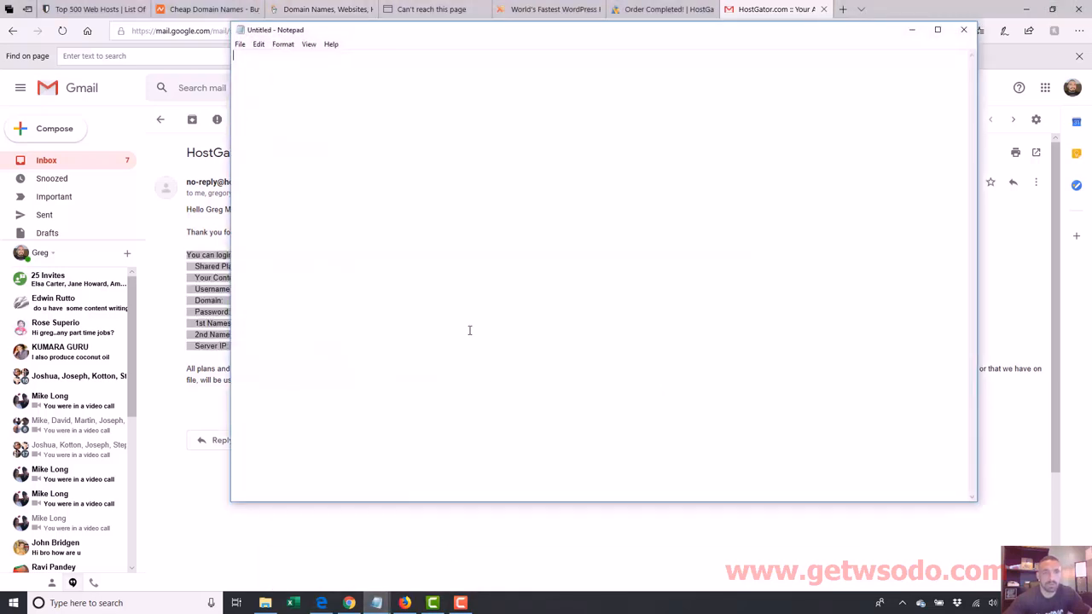
key(ctrl+v)
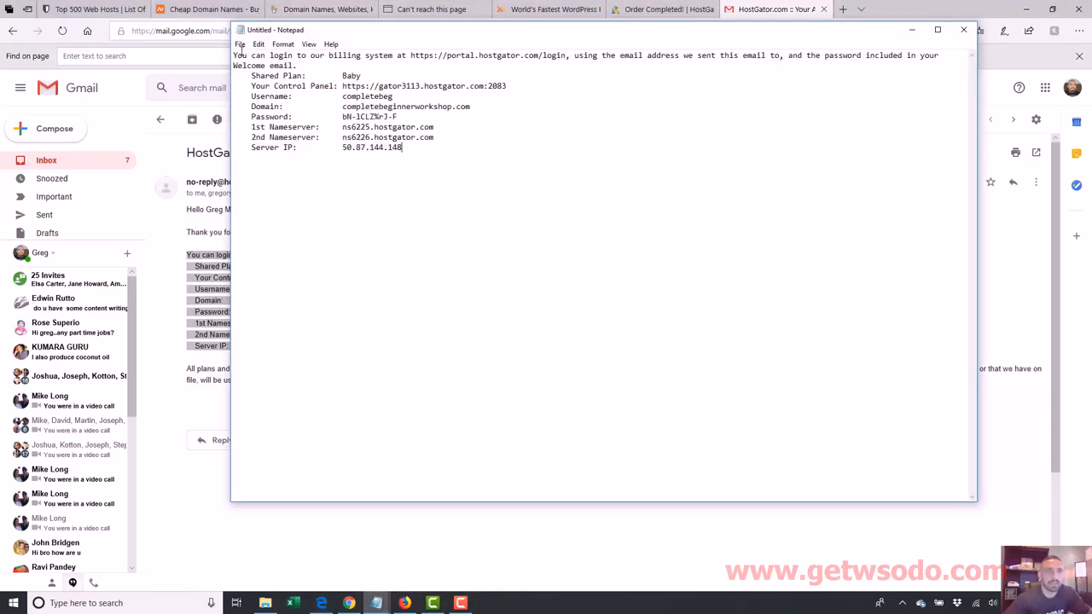
Save the file in Dropbox as 'hostgator complete beginner workshop account'.
click(240, 45)
click(264, 95)
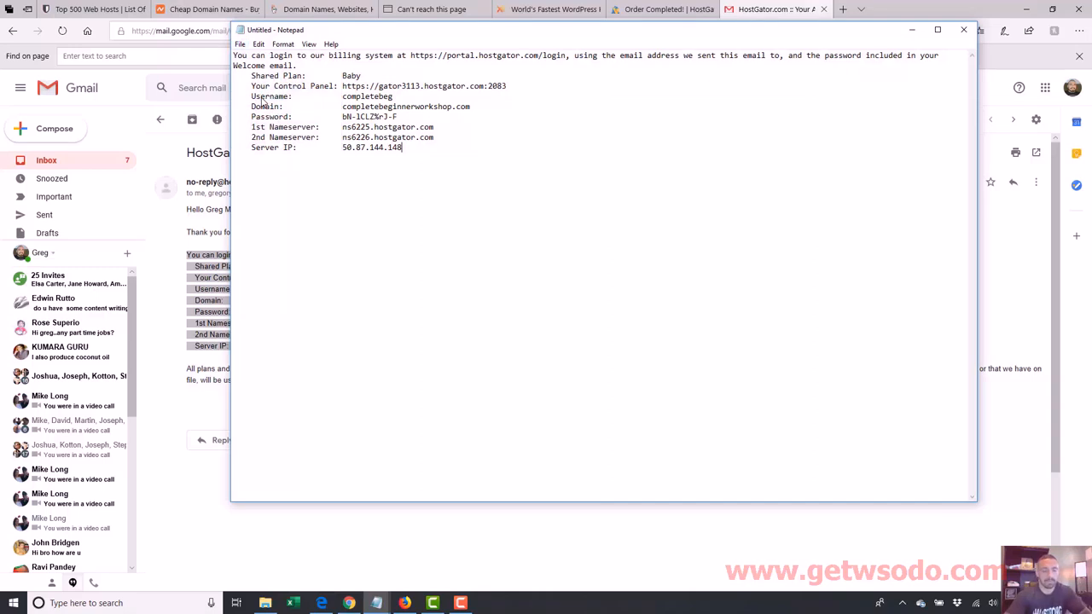
text(host)
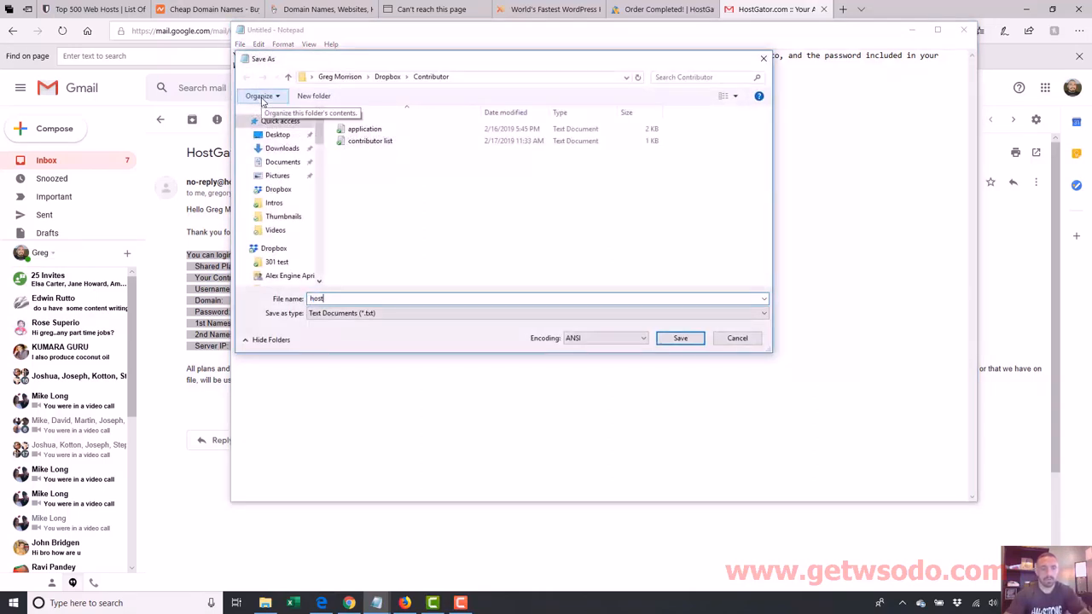
text(gator)
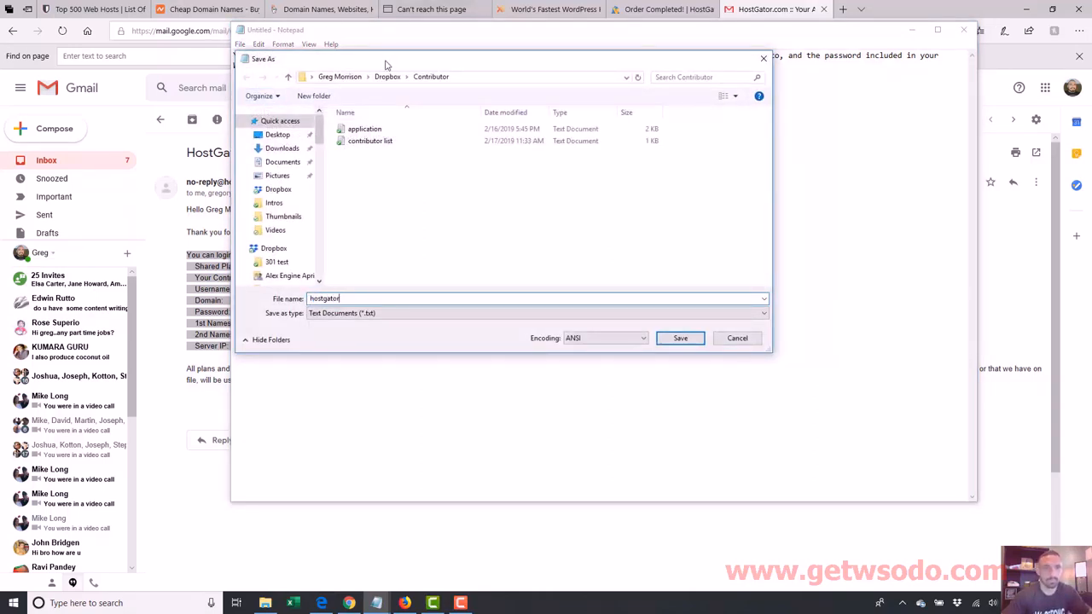
click(387, 77)
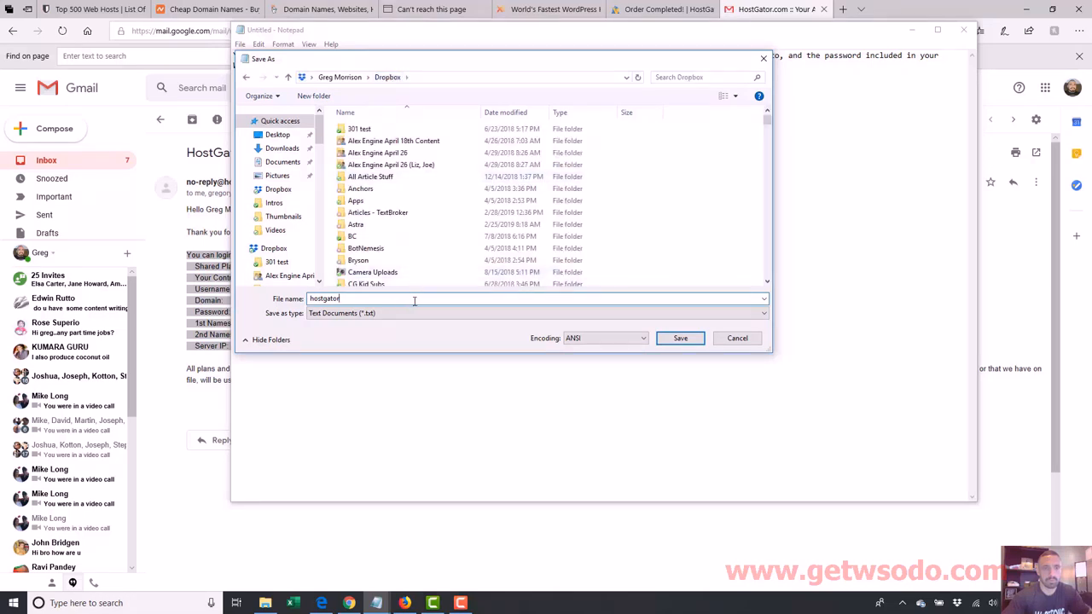
text(complete be)
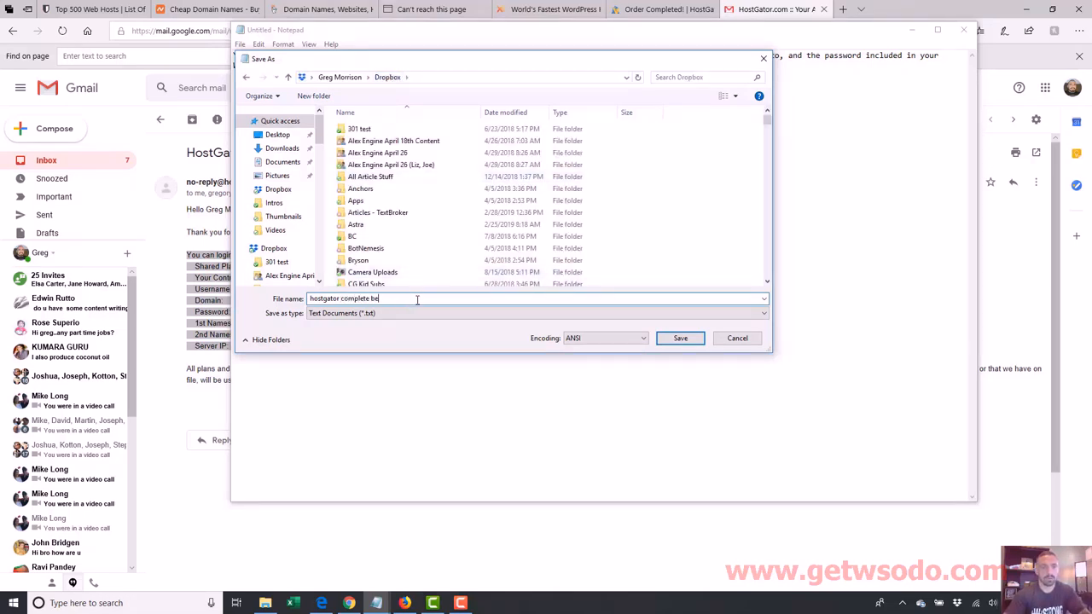
text(ginner workshop acc)
text(ount)
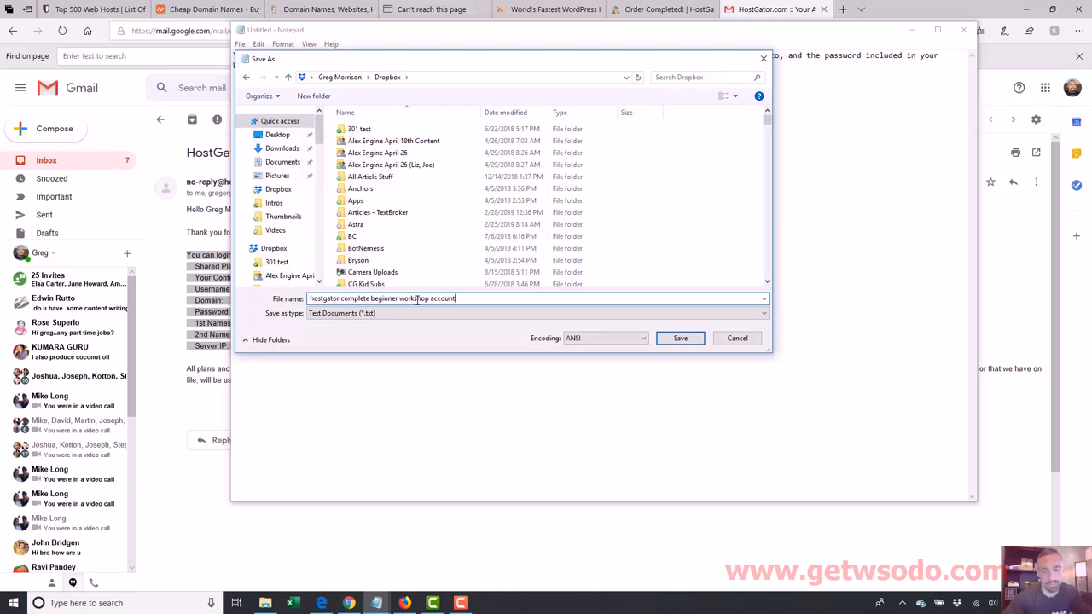
key(Return)
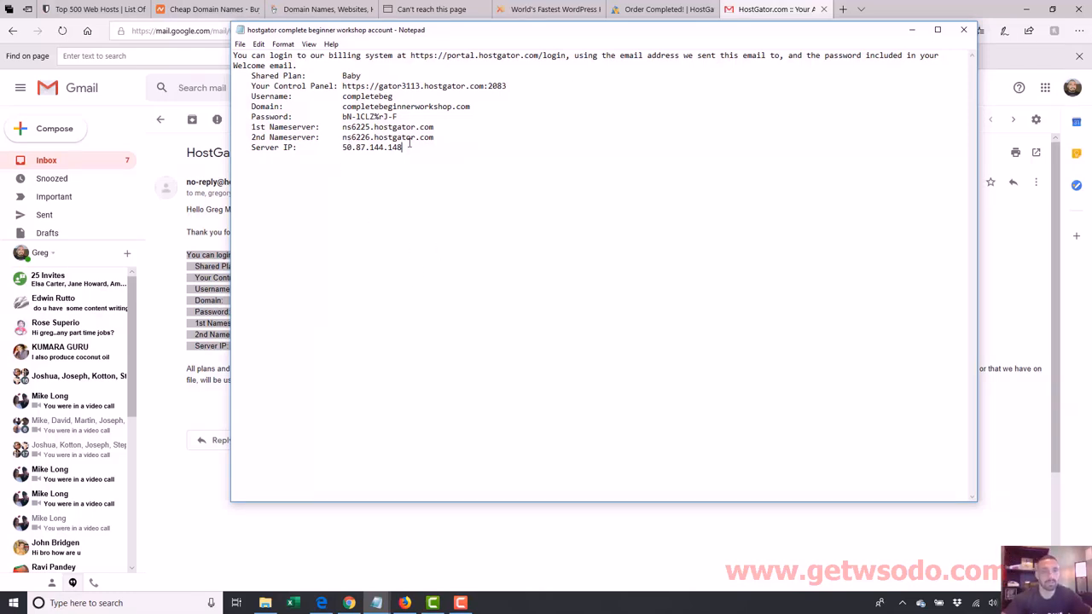
drag(408, 147, 188, 57)
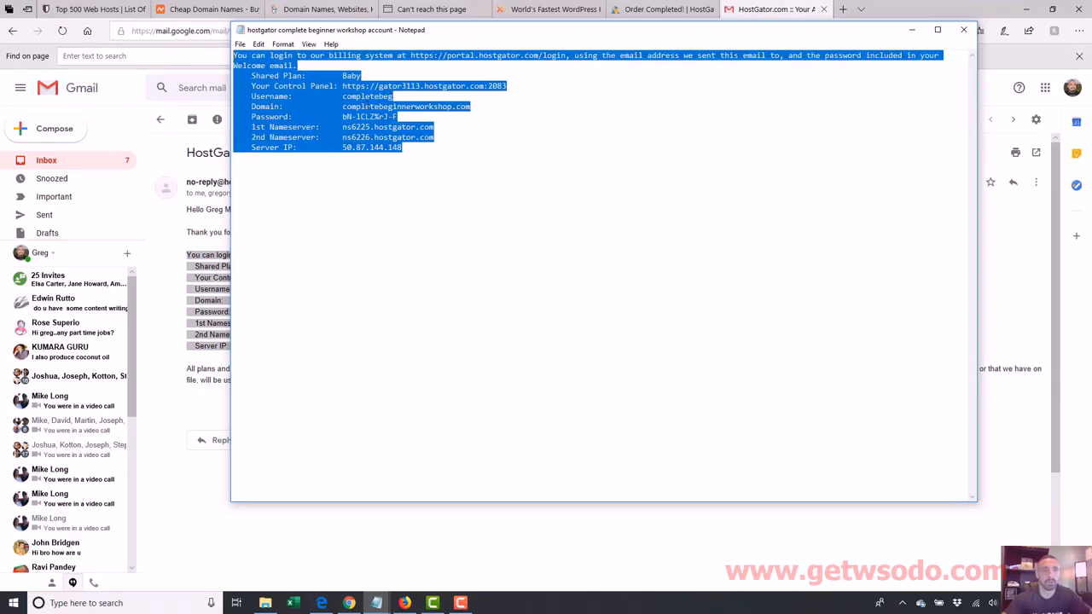
click(417, 114)
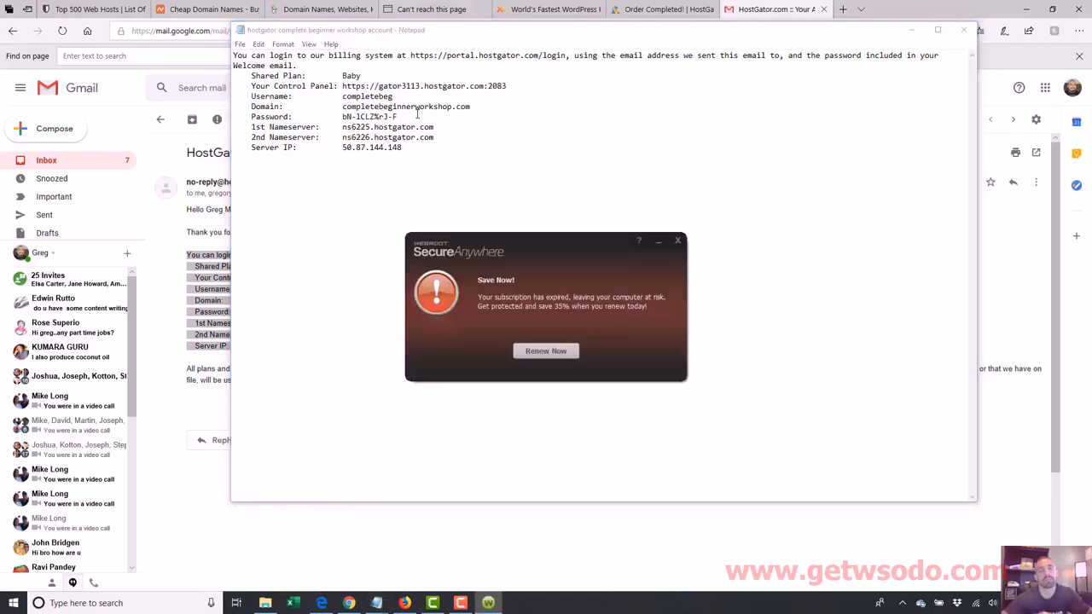
click(677, 243)
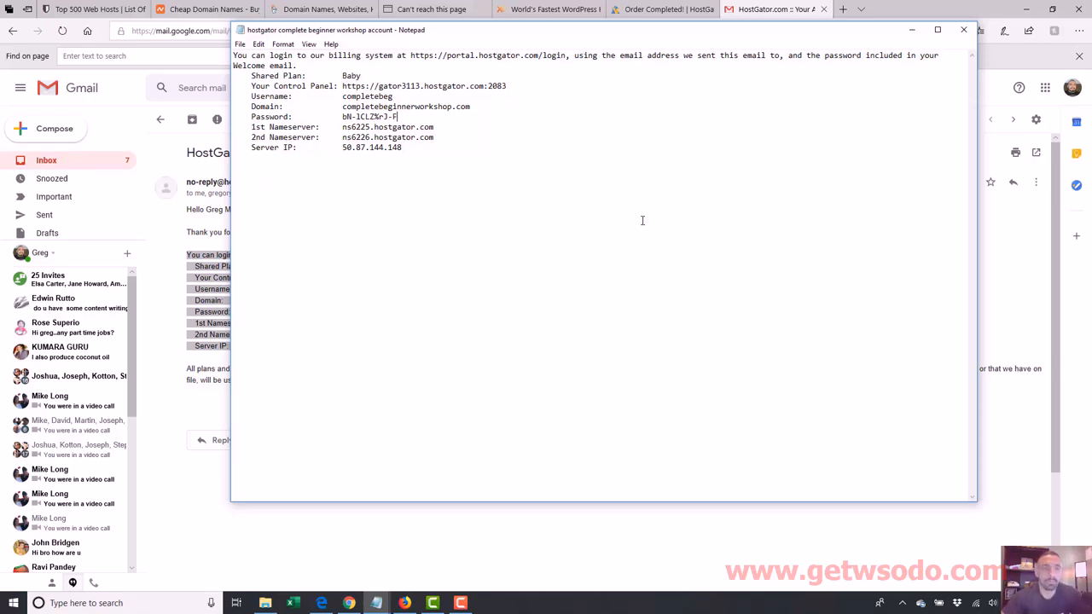
drag(439, 136, 207, 130)
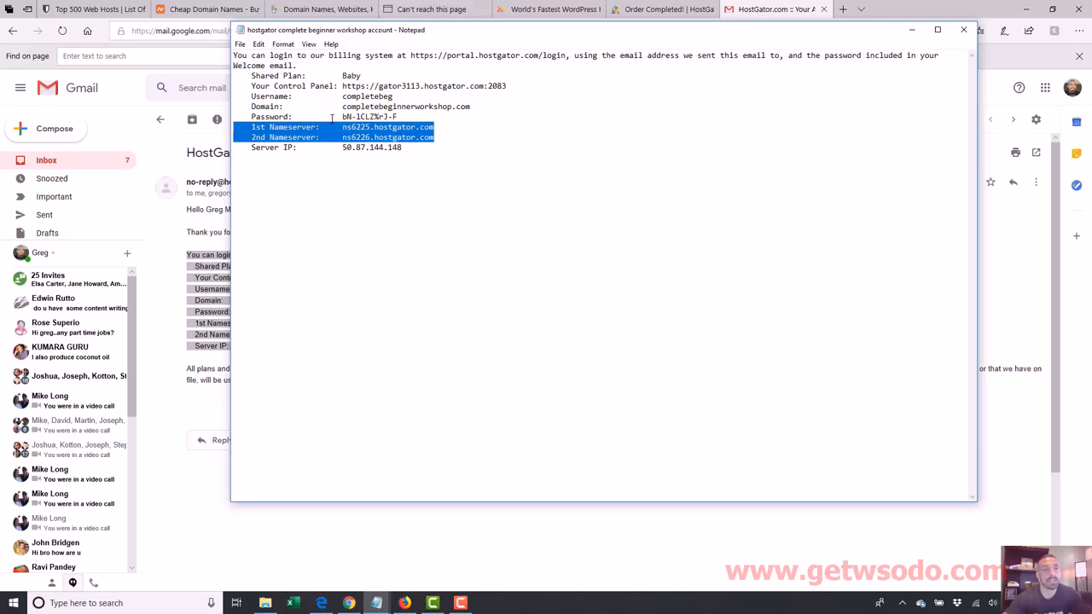
mouse_move(376, 604)
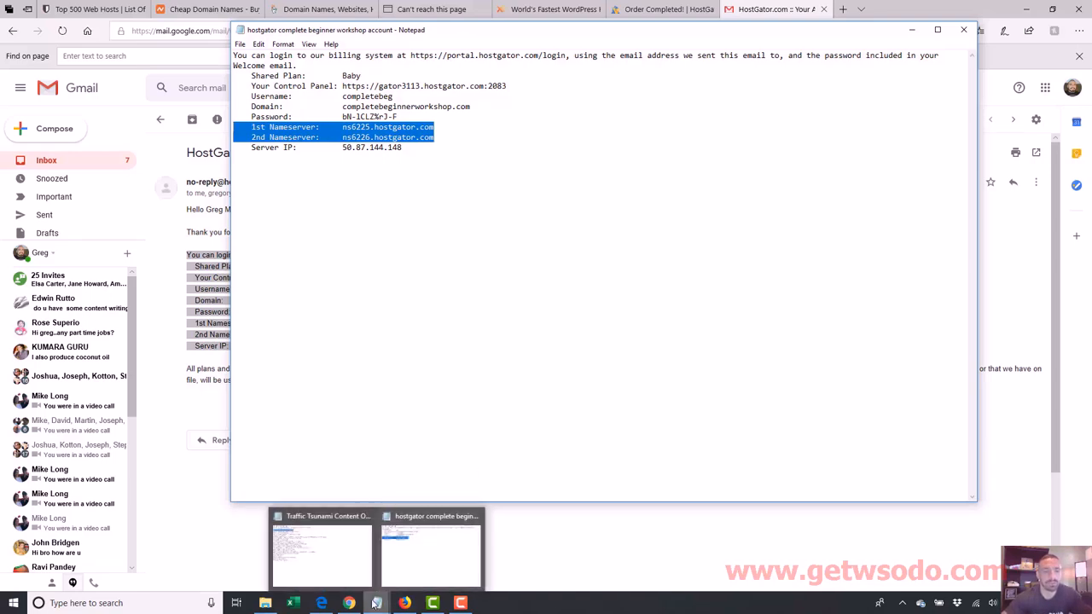
click(352, 546)
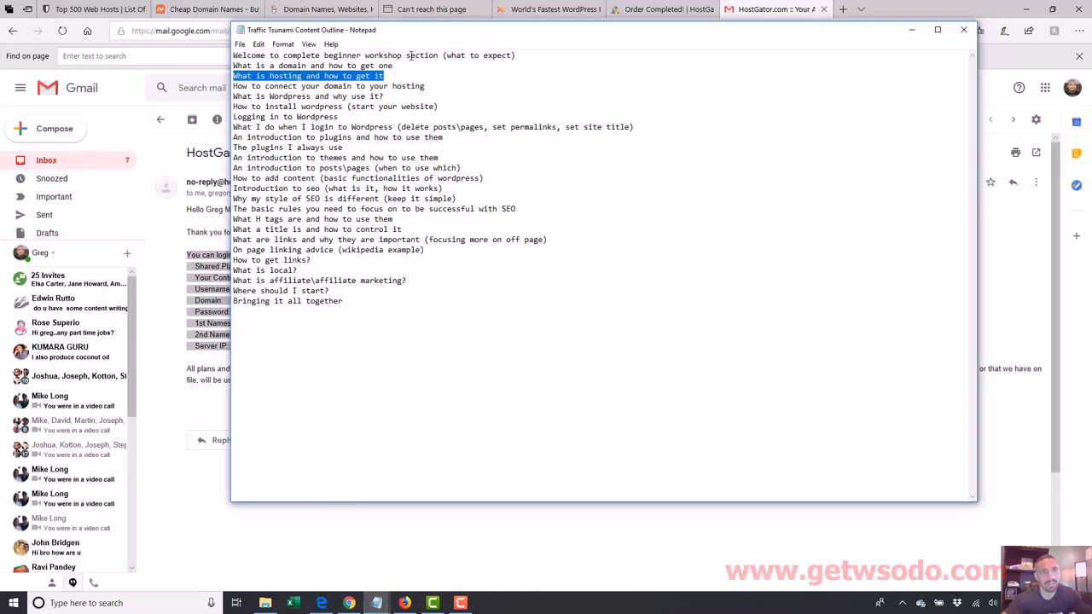
click(912, 30)
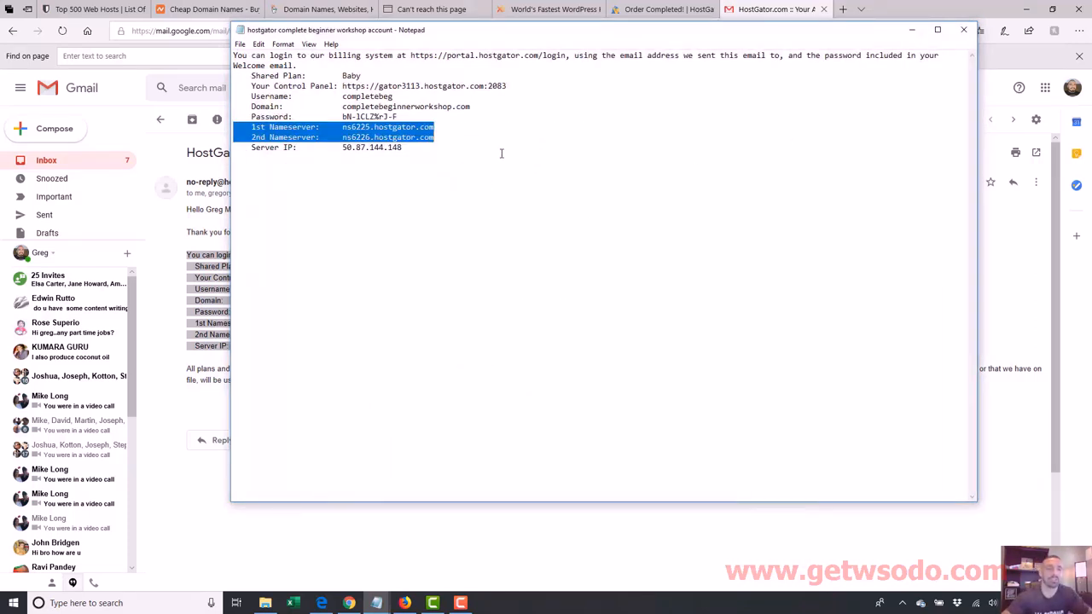
click(443, 141)
drag(443, 141, 229, 125)
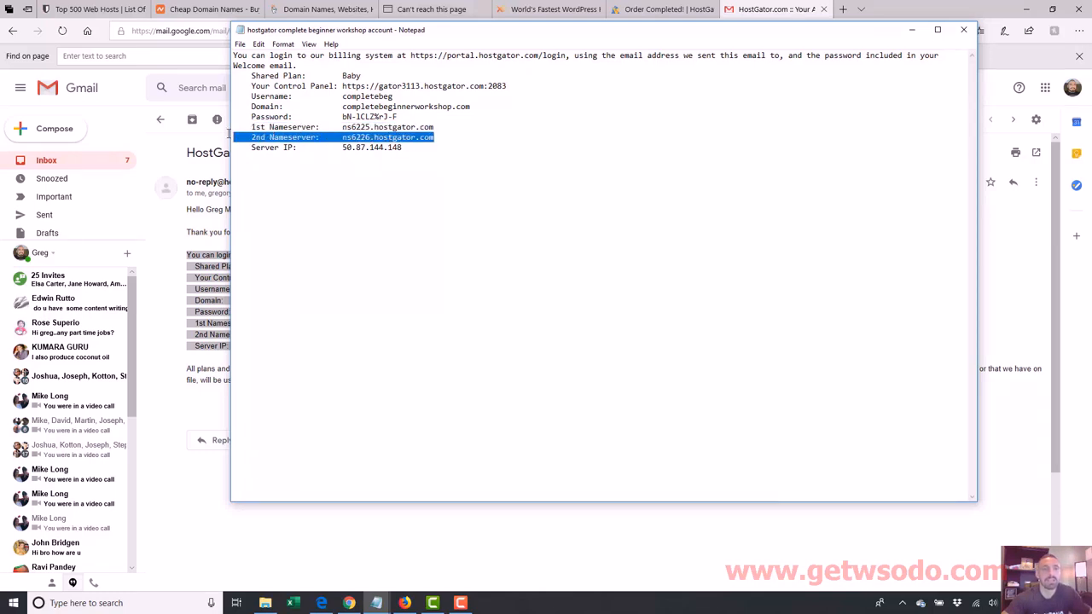